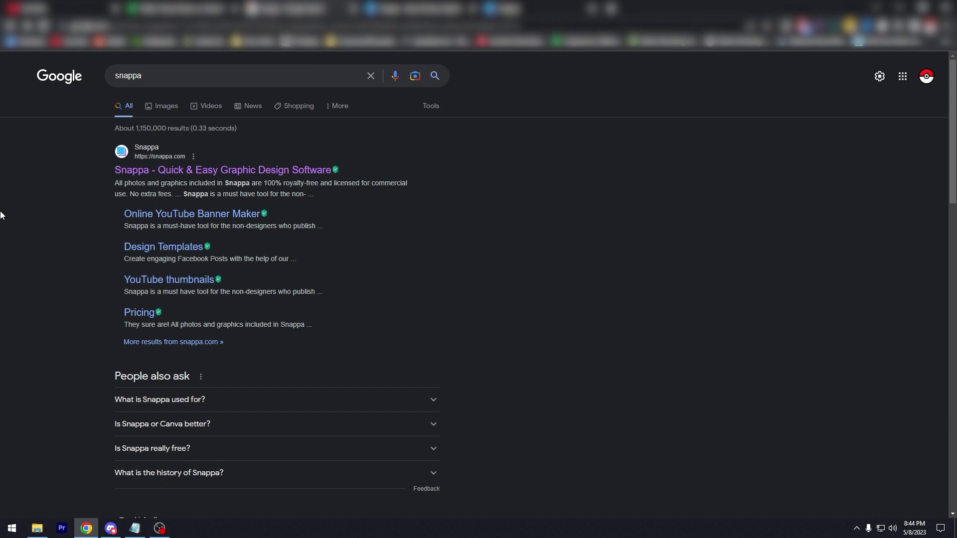
Switch to the Snappa tab showing the 'Create online graphics in a snap.' homepage headline
double_click(161, 79)
click(69, 153)
click(415, 6)
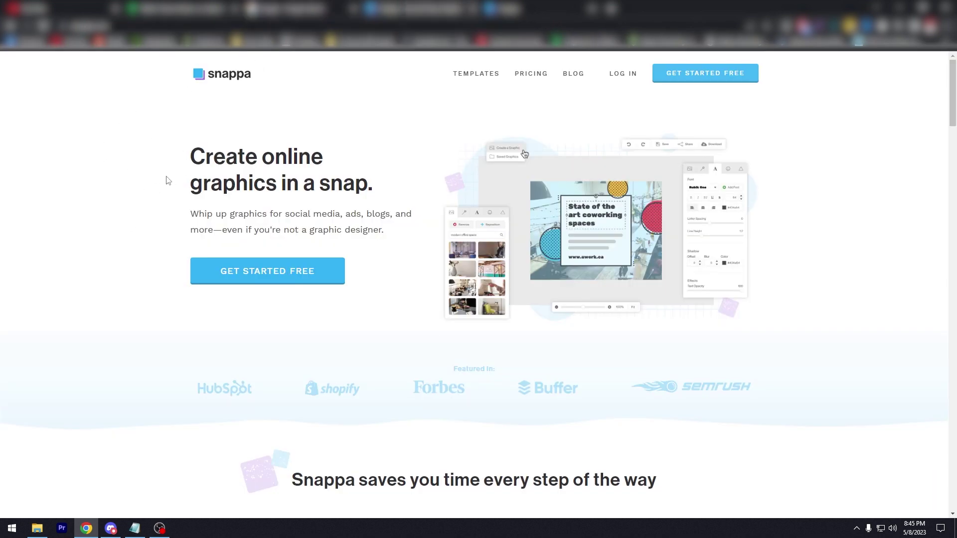
drag(188, 162, 385, 183)
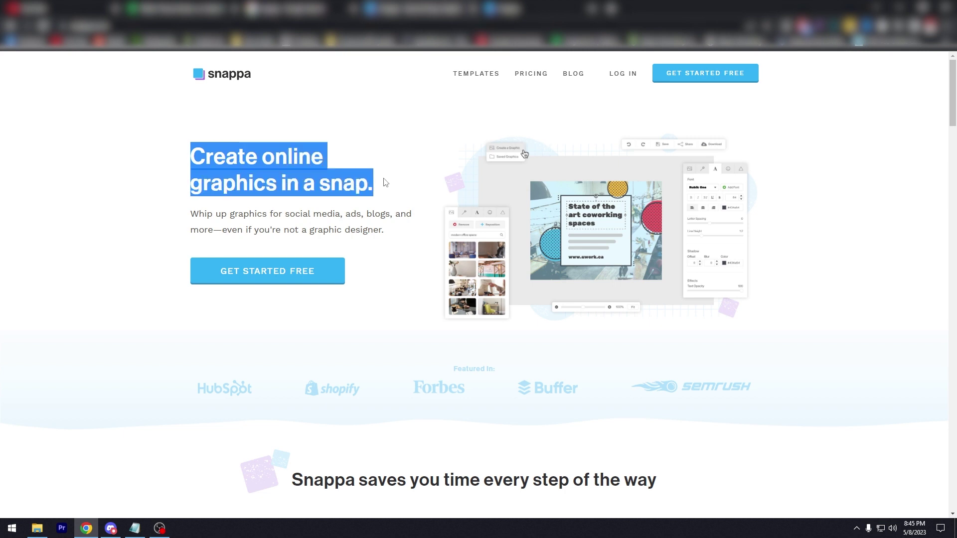
click(190, 167)
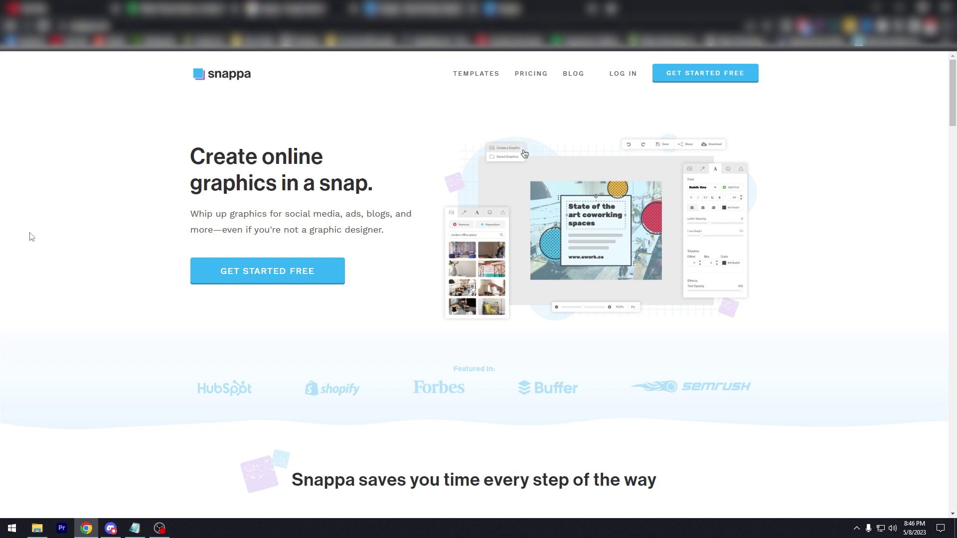
scroll(32, 237, down, 2)
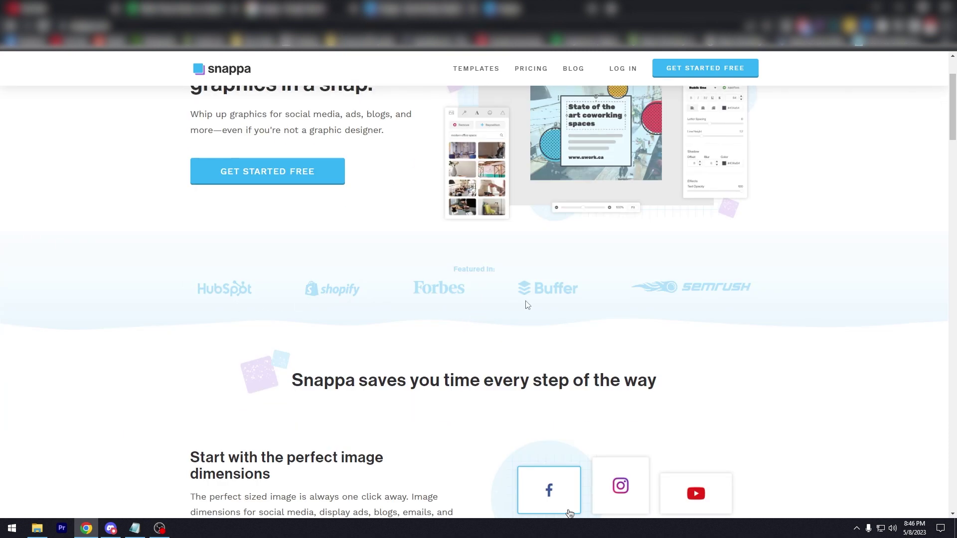
scroll(203, 315, down, 2)
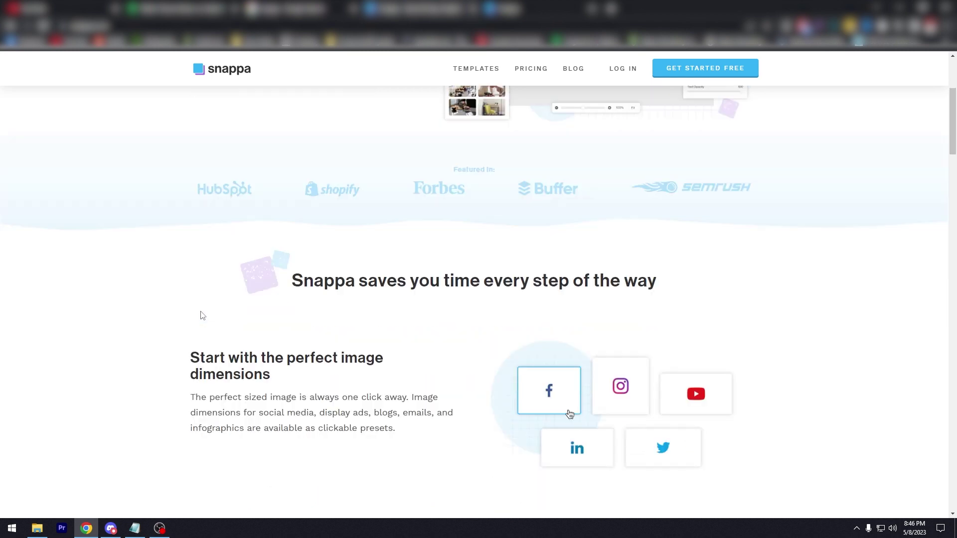
scroll(157, 306, down, 1)
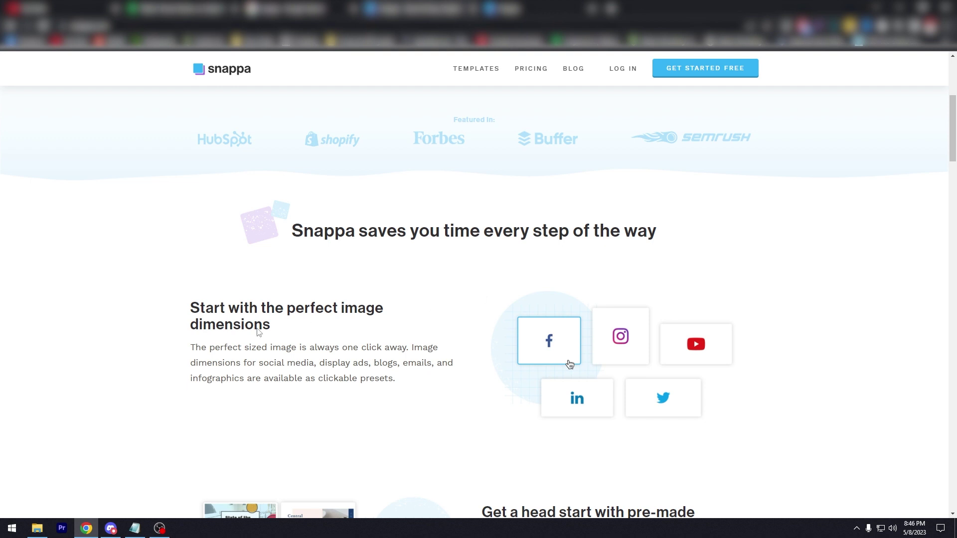
scroll(240, 349, down, 3)
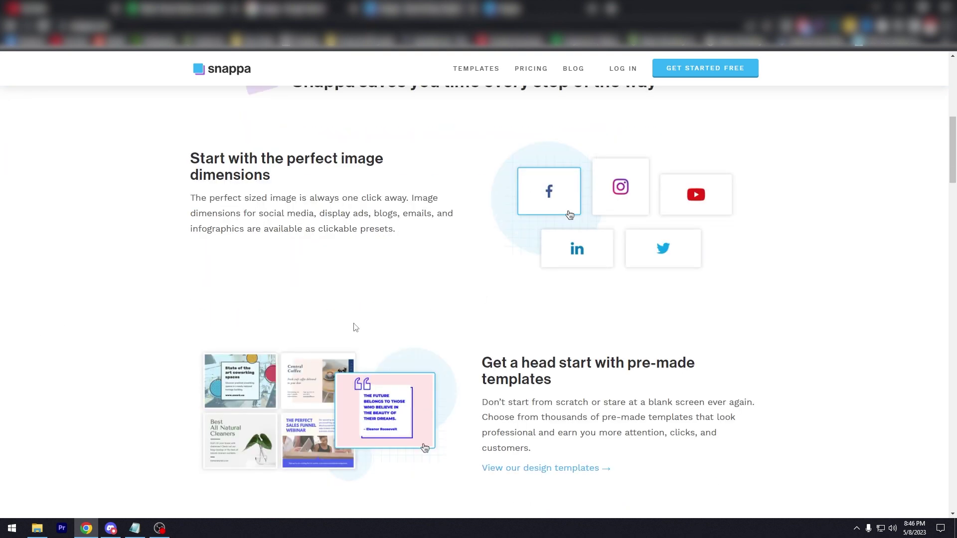
scroll(416, 340, down, 3)
scroll(266, 347, down, 2)
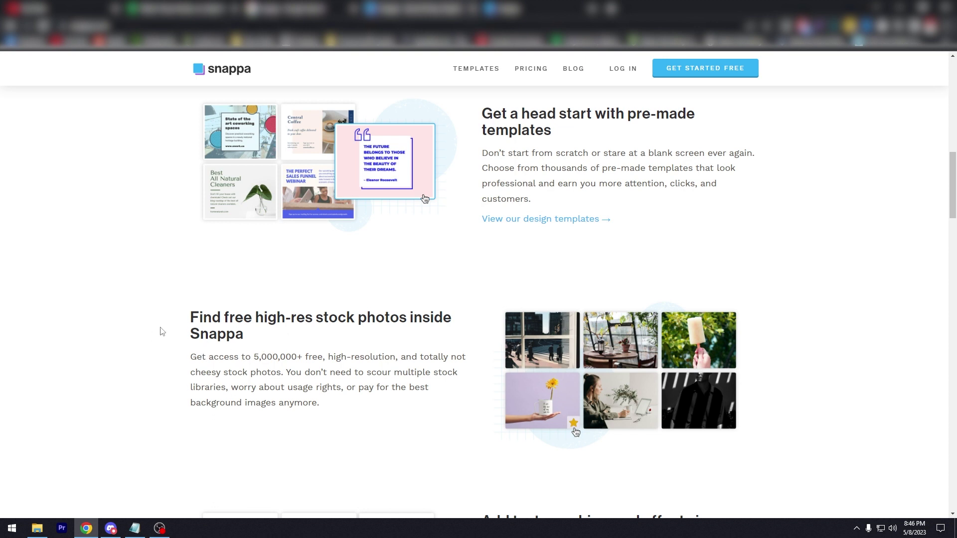
drag(188, 316, 287, 334)
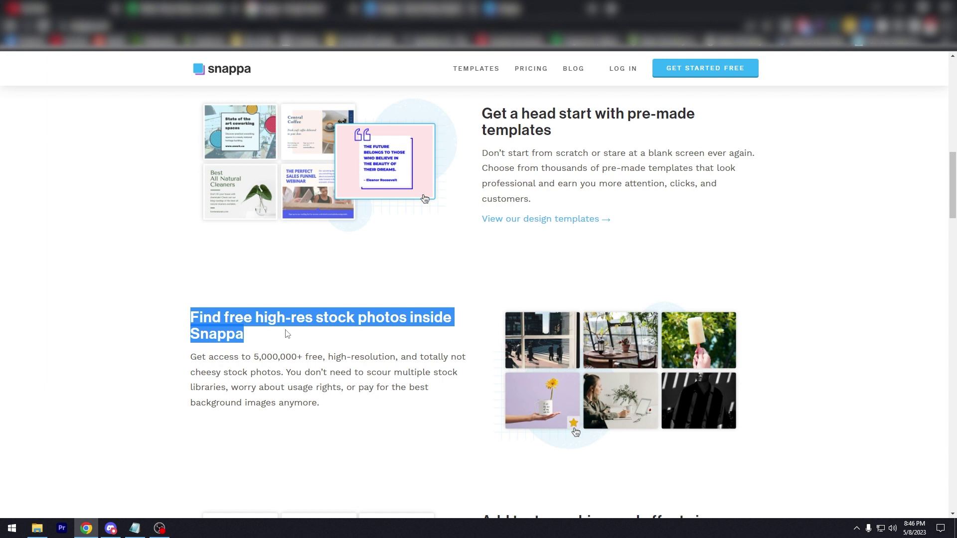
click(227, 371)
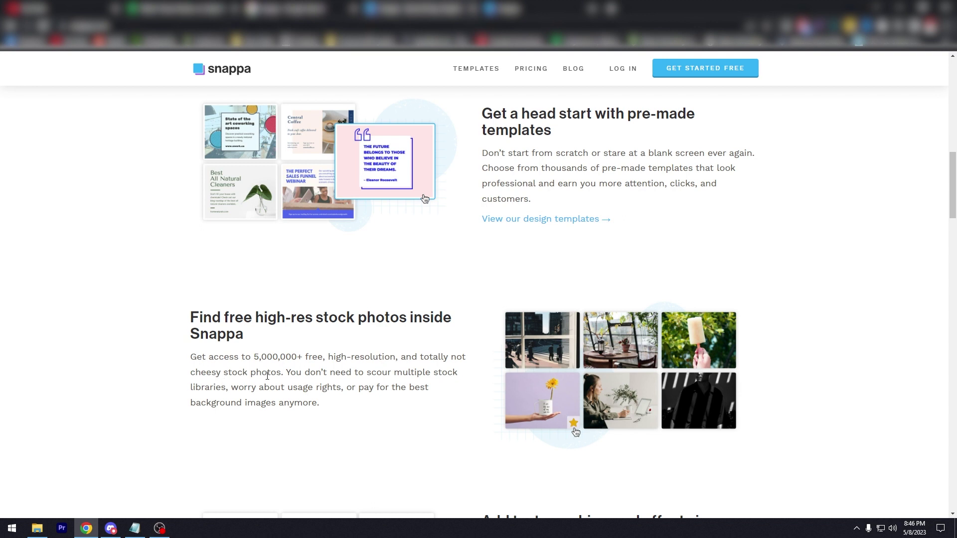
scroll(247, 372, down, 3)
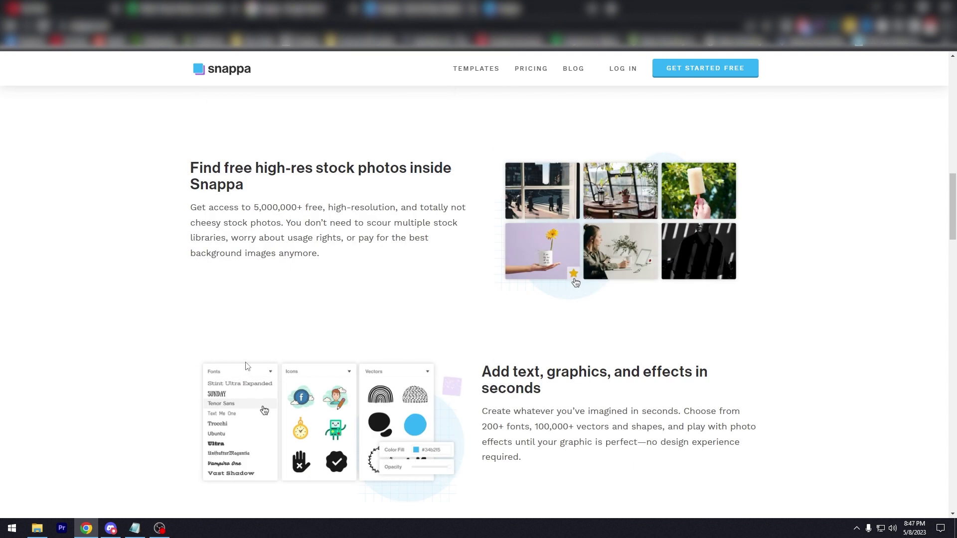
scroll(102, 339, down, 3)
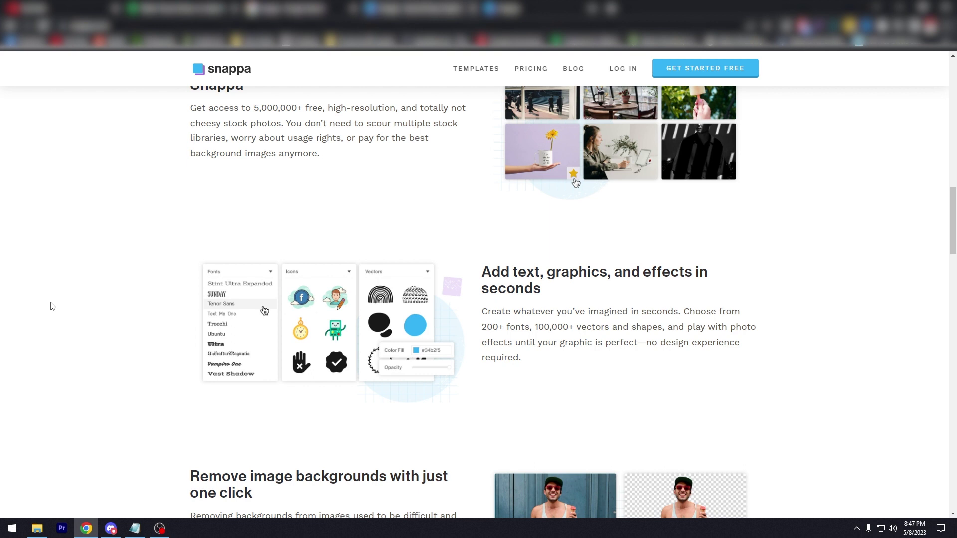
scroll(99, 299, down, 3)
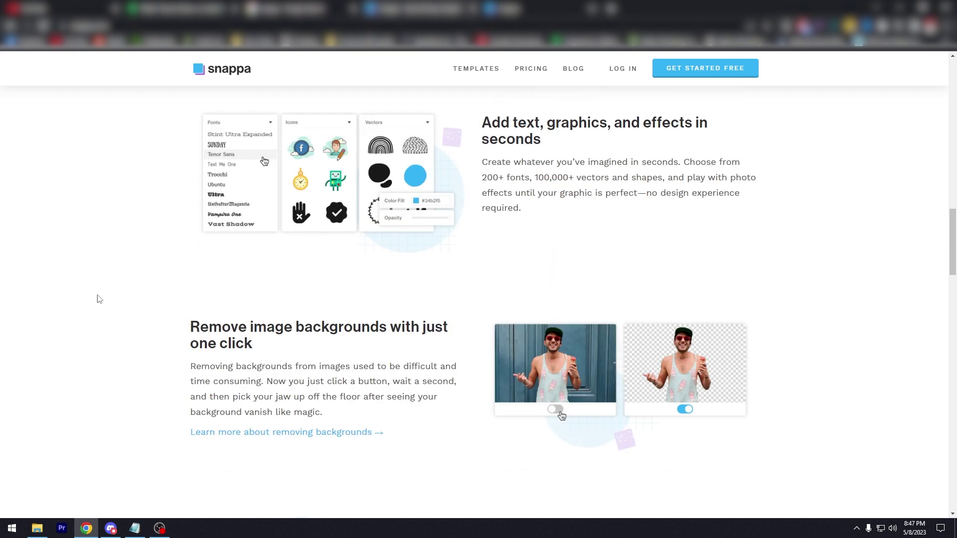
scroll(99, 299, down, 1)
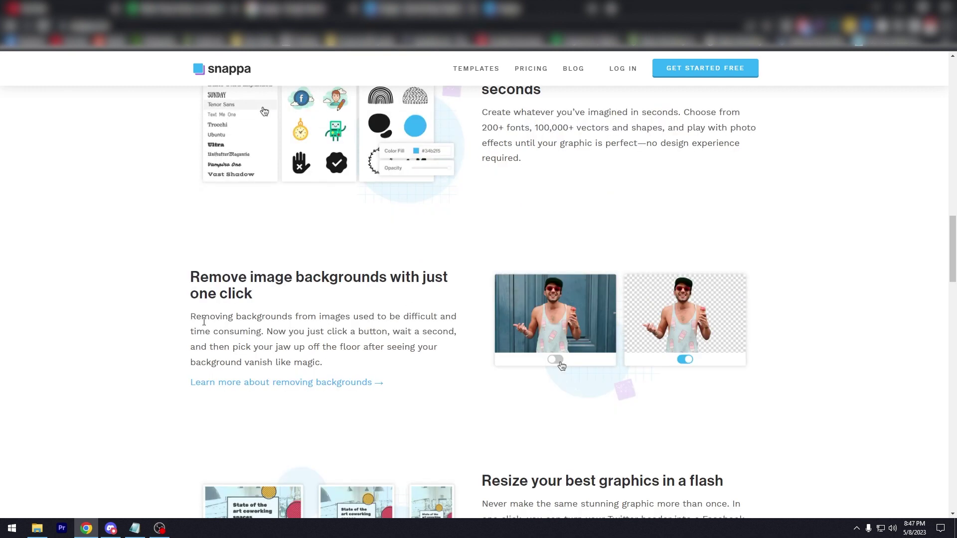
scroll(144, 318, down, 2)
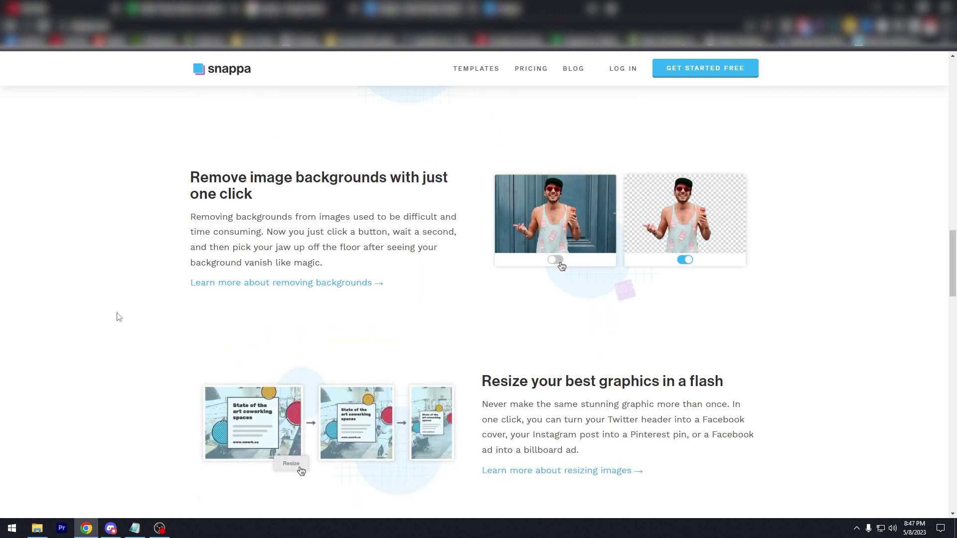
scroll(119, 317, down, 1)
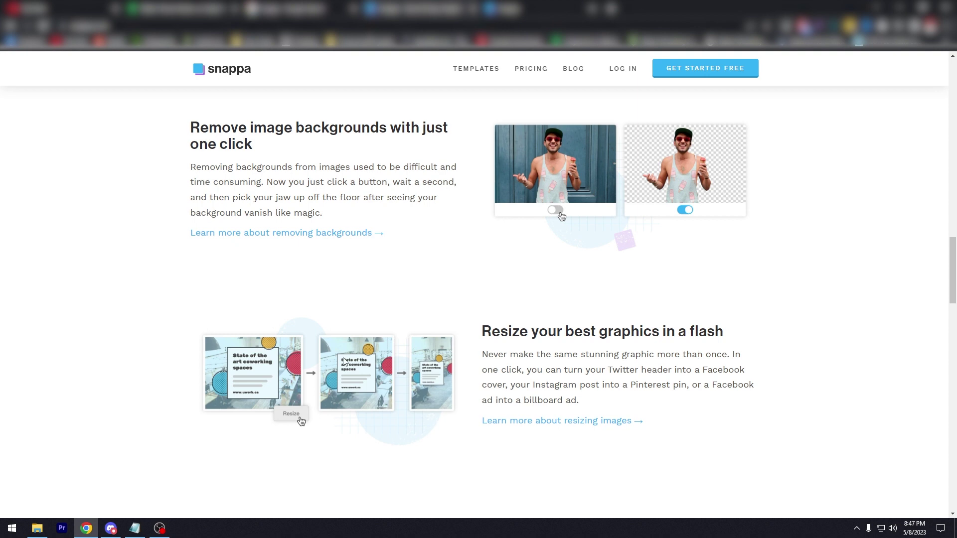
scroll(175, 362, down, 4)
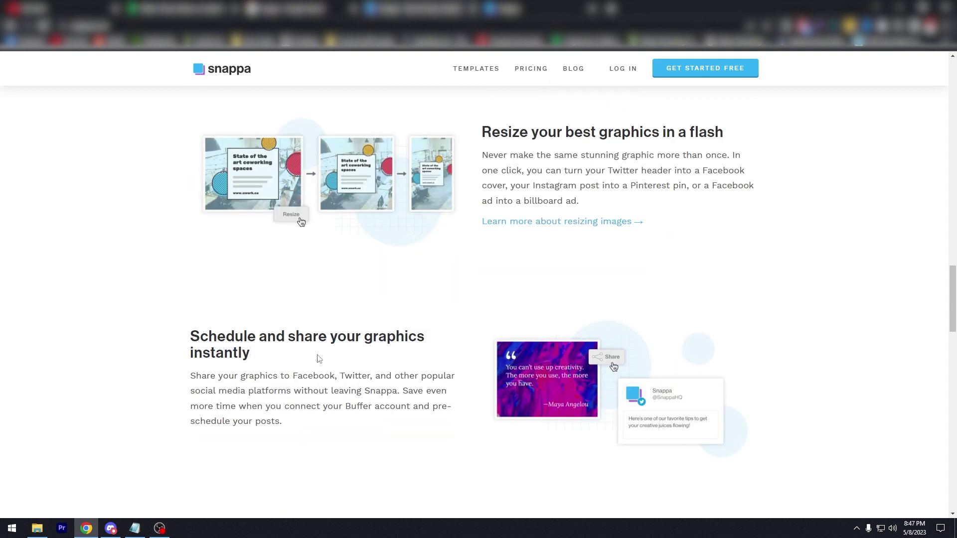
scroll(118, 337, down, 3)
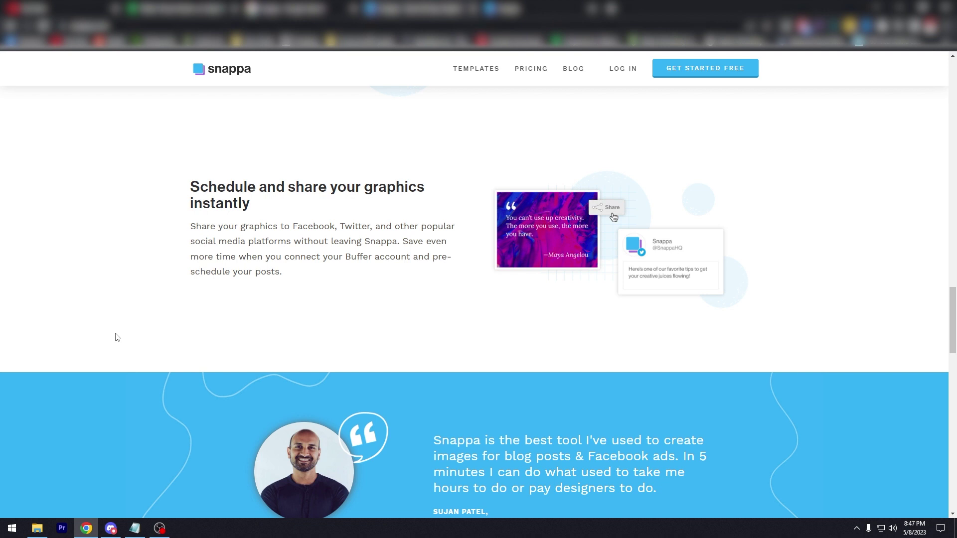
scroll(118, 338, down, 4)
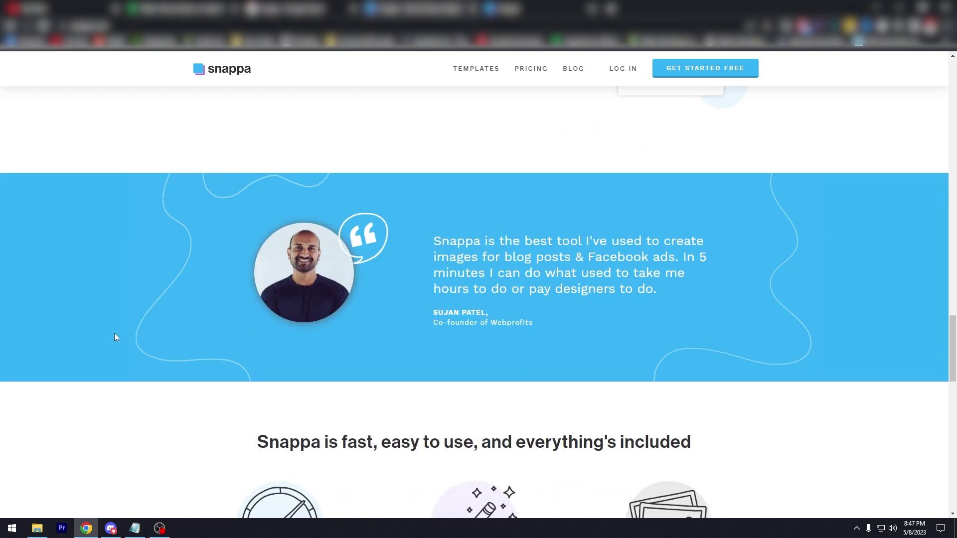
scroll(114, 337, down, 3)
scroll(115, 338, down, 2)
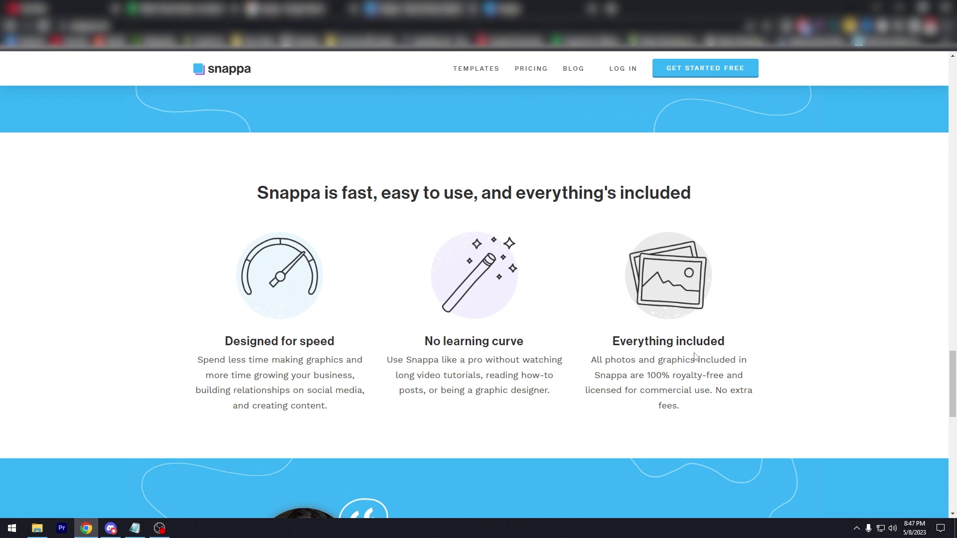
scroll(701, 355, down, 7)
scroll(654, 363, down, 2)
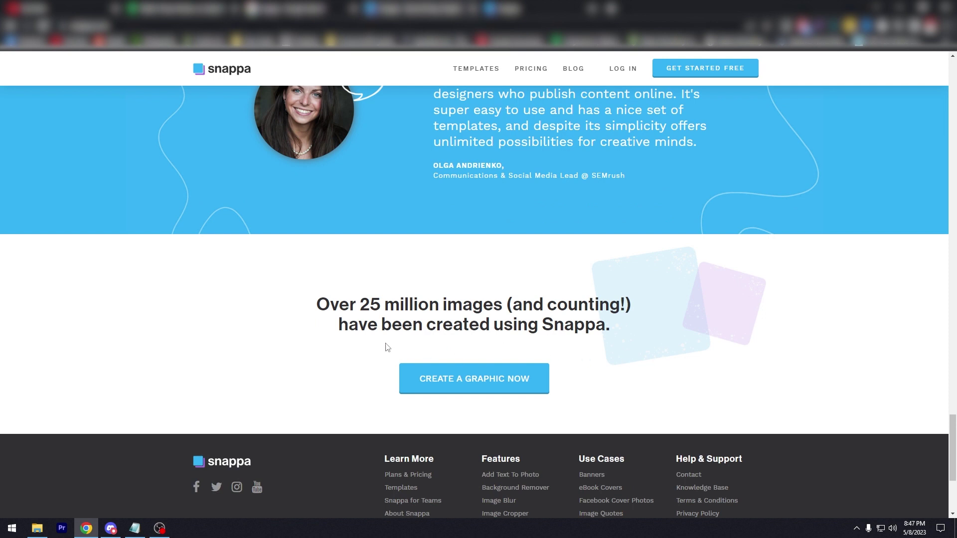
scroll(589, 329, up, 6)
drag(949, 381, 926, 59)
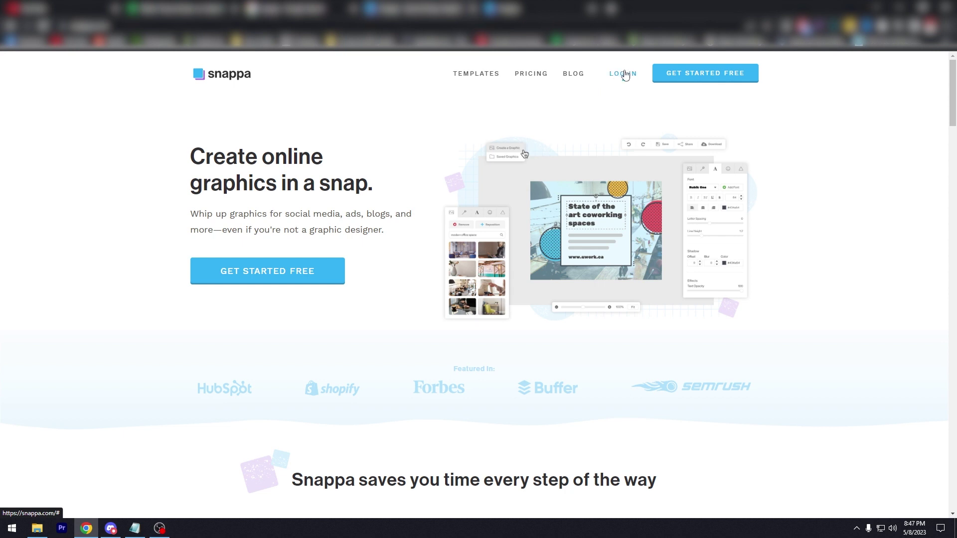
click(688, 77)
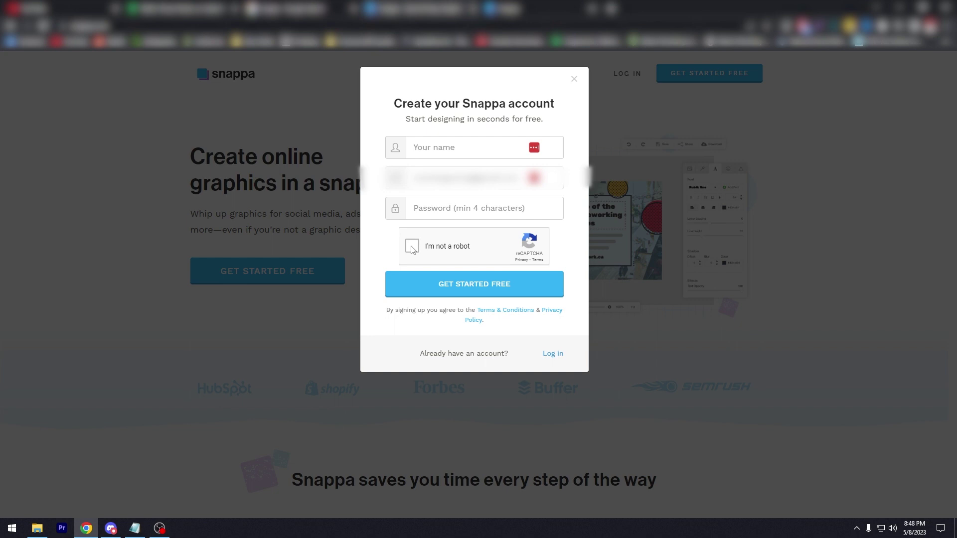
click(169, 187)
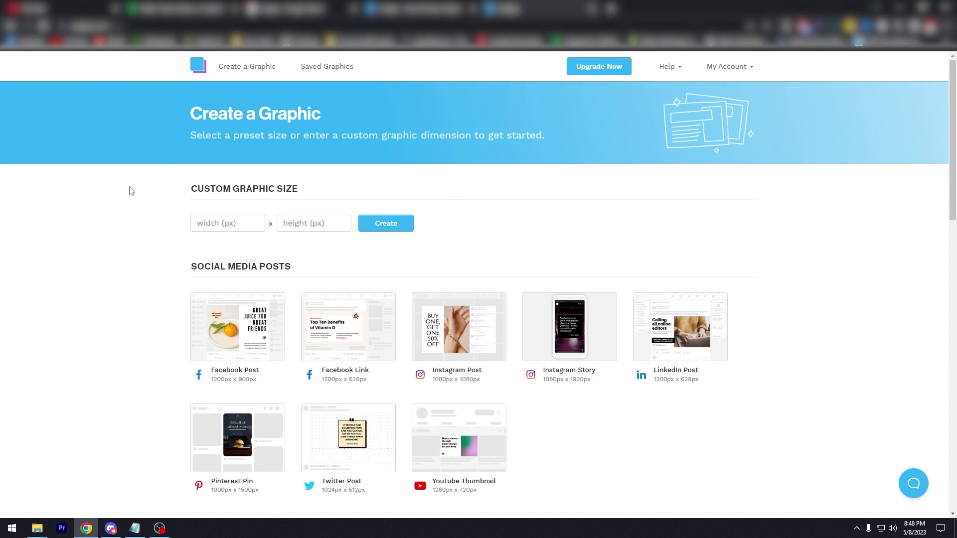
Try the custom width and height fields on the Create a Graphic page
scroll(97, 193, down, 1)
scroll(98, 193, up, 1)
click(298, 227)
click(243, 227)
click(252, 223)
click(313, 223)
scroll(70, 225, down, 1)
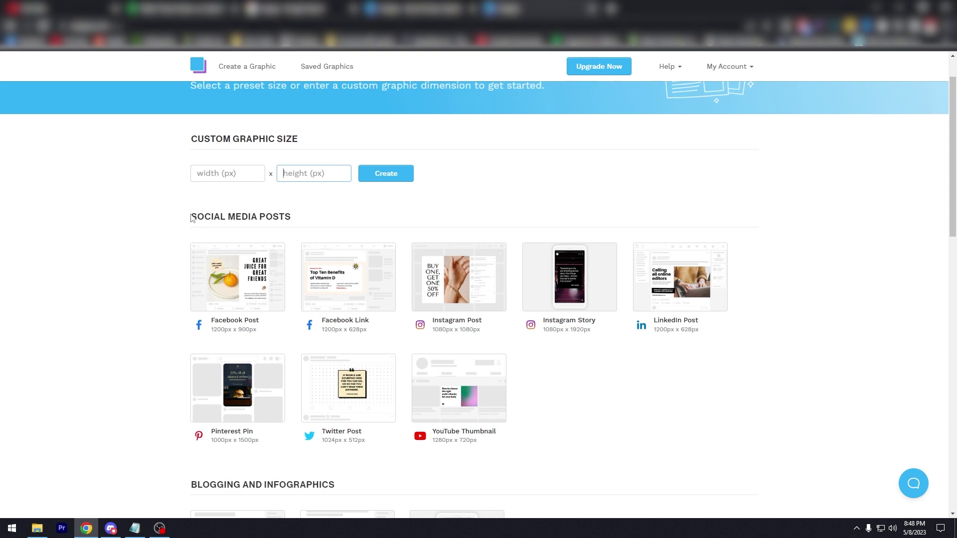
drag(190, 218, 316, 220)
click(131, 219)
Browse the preset sizes and open the Facebook Post (1200px x 900px) templates
scroll(133, 238, down, 1)
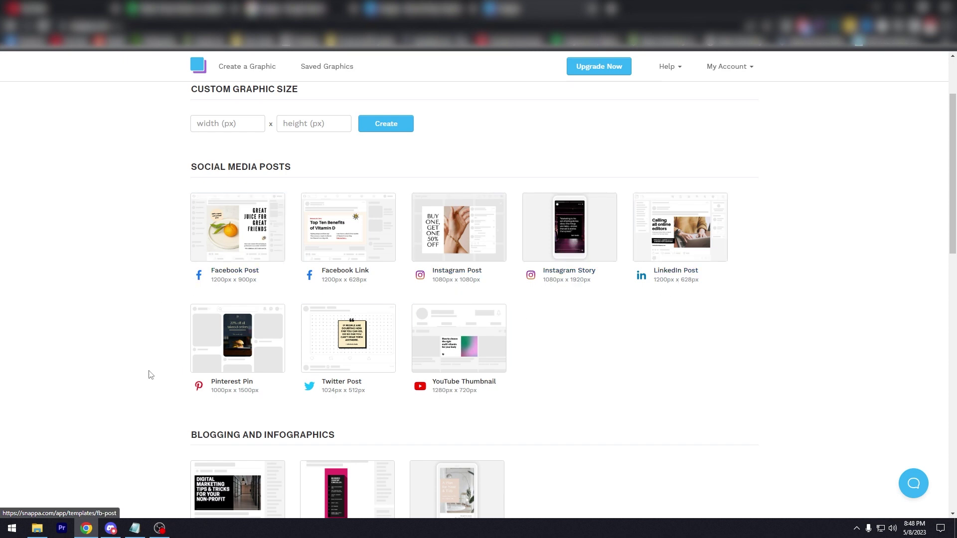
scroll(589, 399, down, 4)
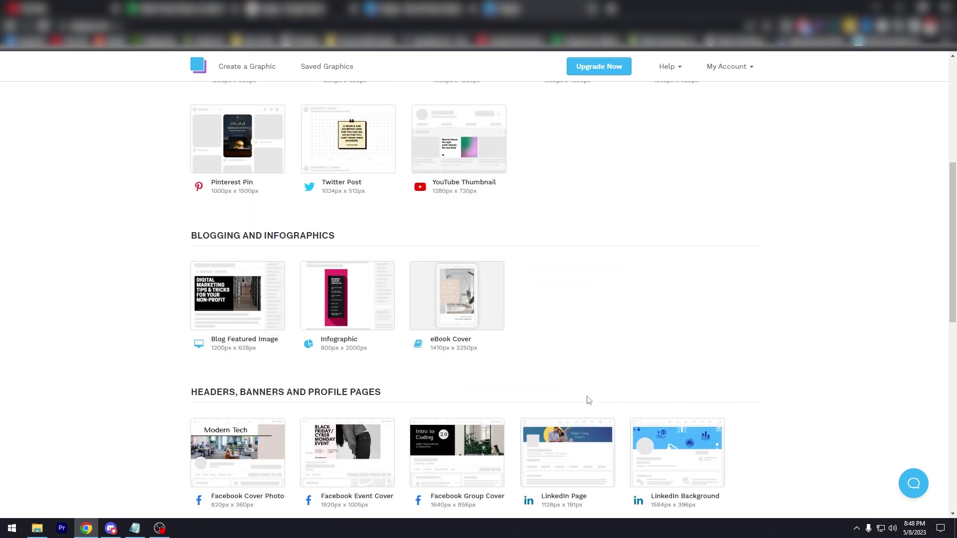
scroll(185, 319, down, 2)
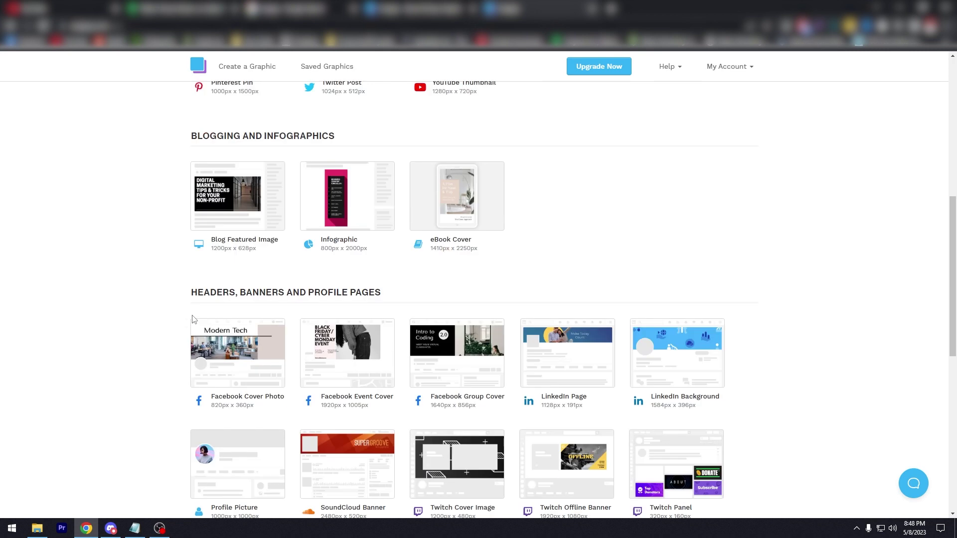
scroll(249, 324, down, 1)
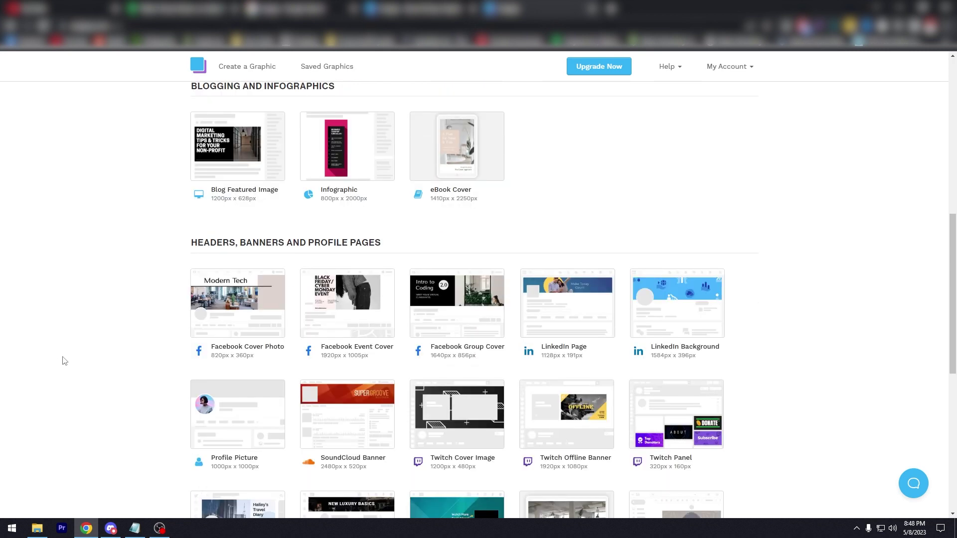
scroll(85, 361, down, 4)
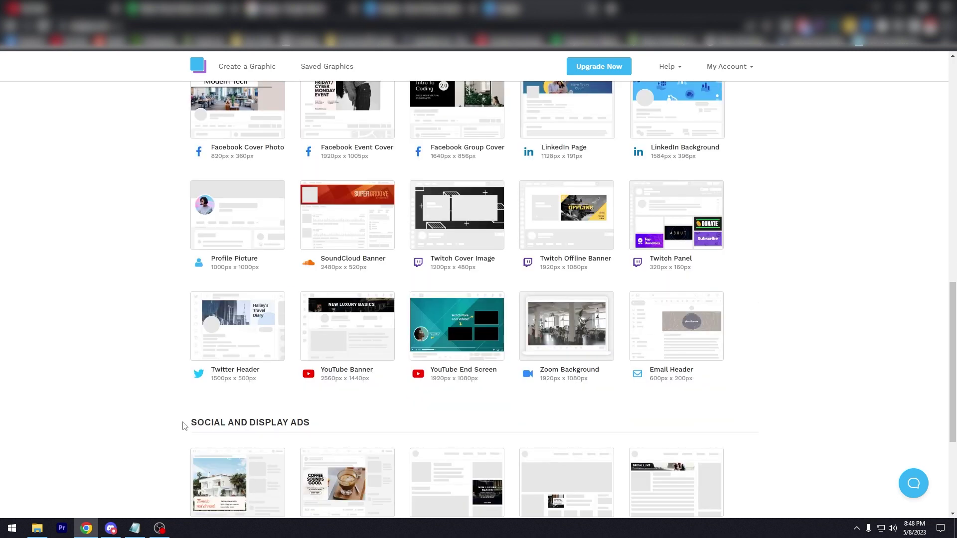
scroll(124, 379, down, 4)
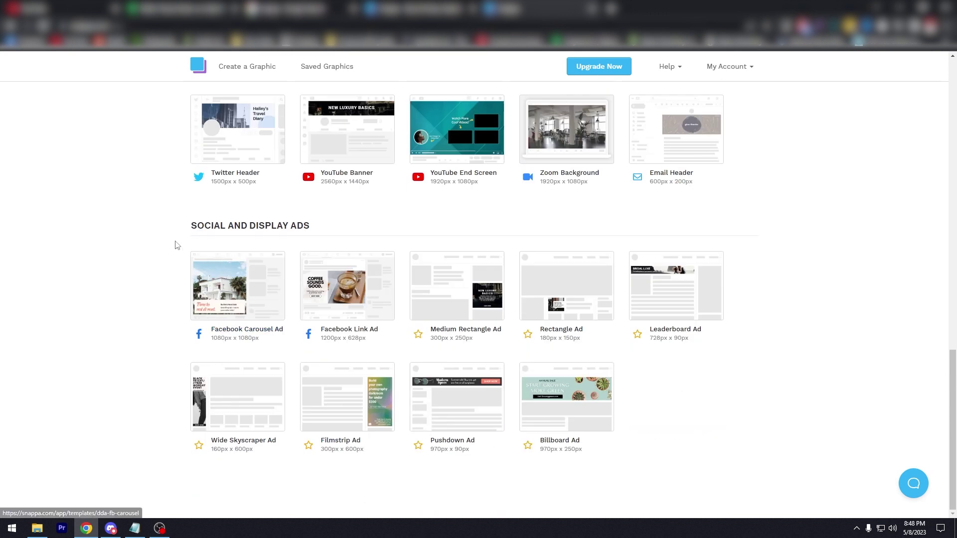
scroll(164, 242, up, 15)
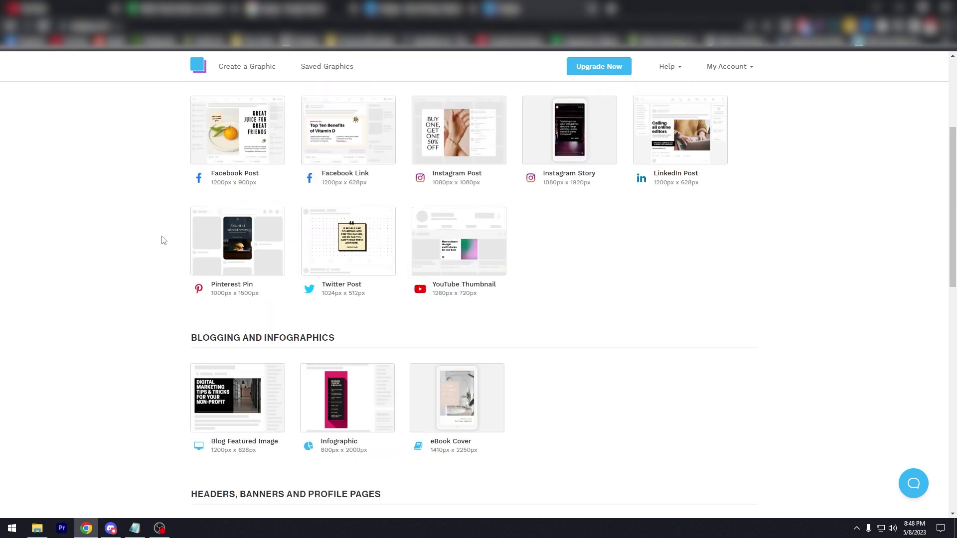
scroll(163, 241, up, 3)
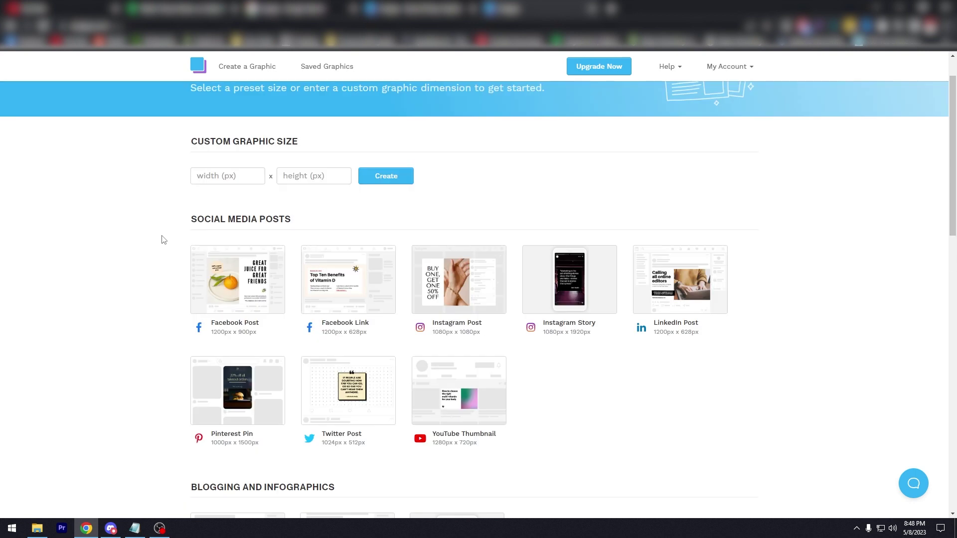
scroll(163, 240, up, 1)
scroll(163, 240, down, 14)
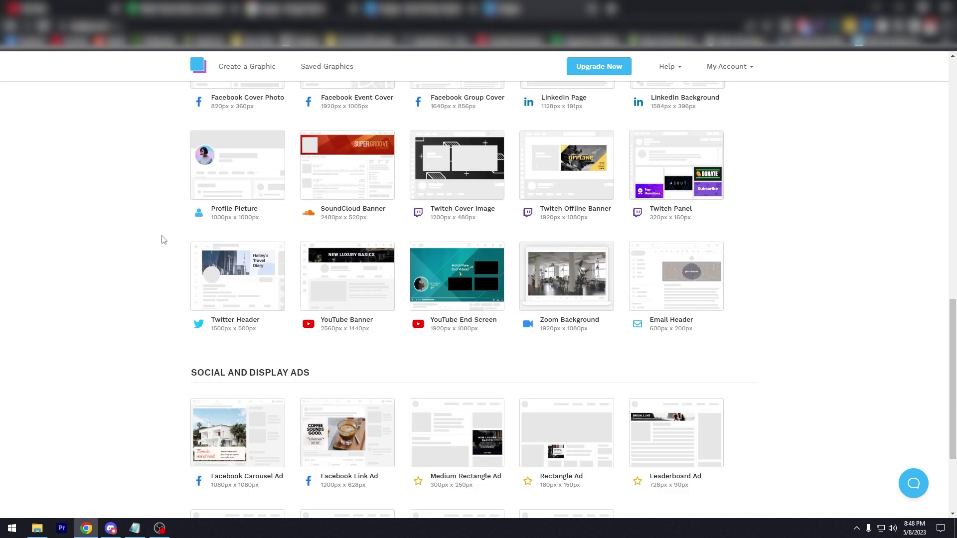
scroll(164, 241, down, 3)
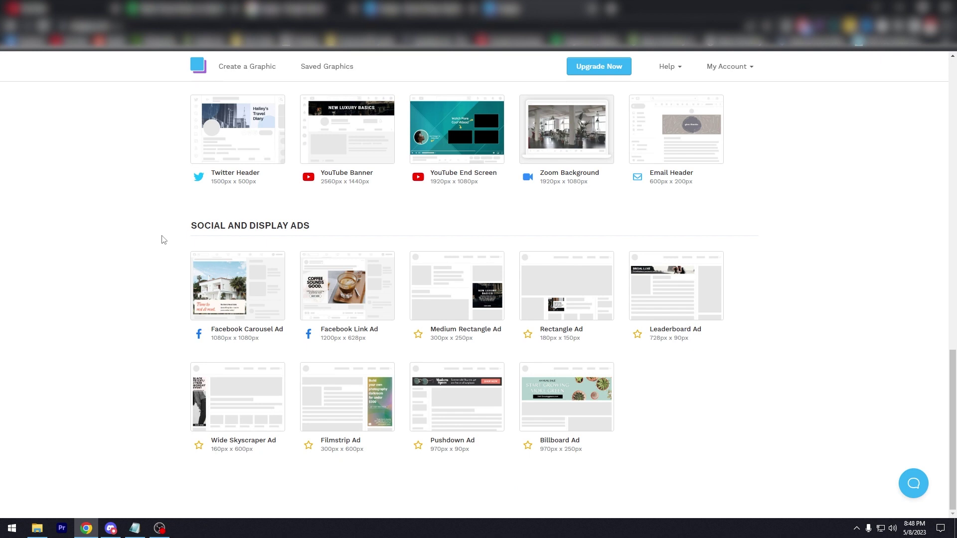
scroll(164, 241, up, 16)
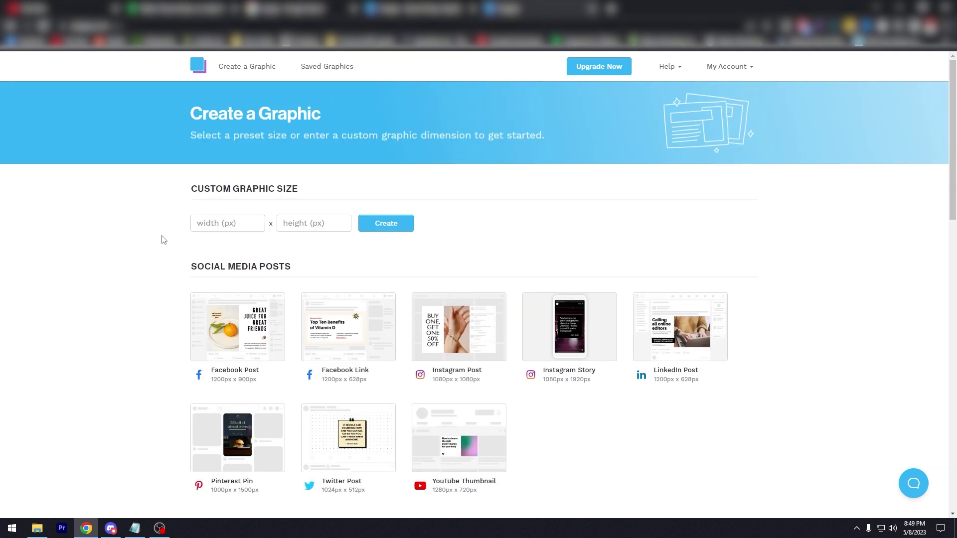
scroll(163, 241, down, 3)
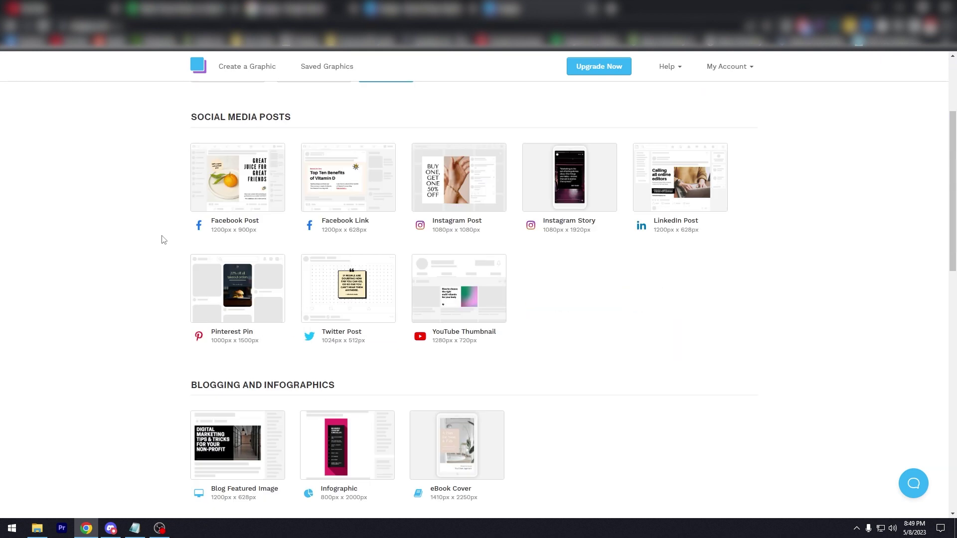
click(238, 225)
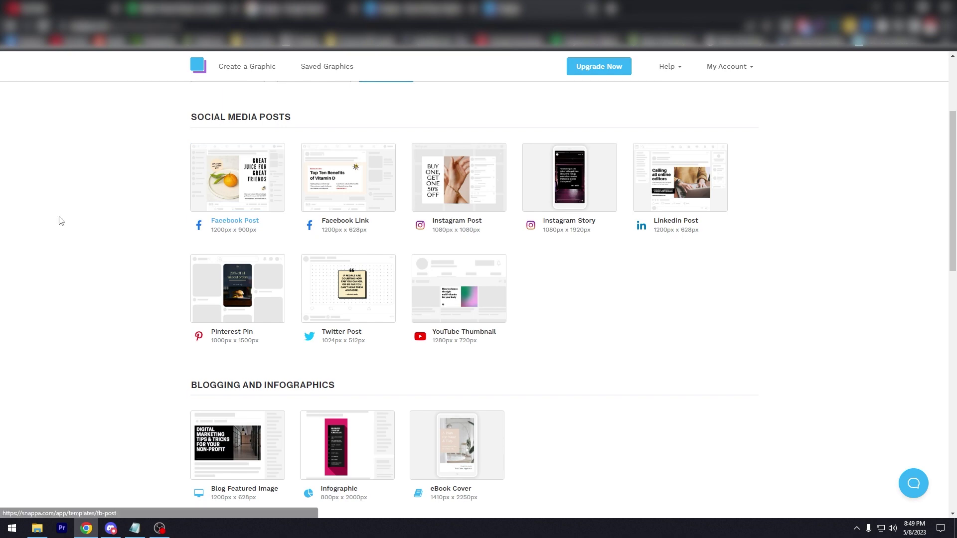
Scroll the Facebook Post template gallery and return to the FORTY PERCENT OFF template at the top
scroll(141, 234, down, 18)
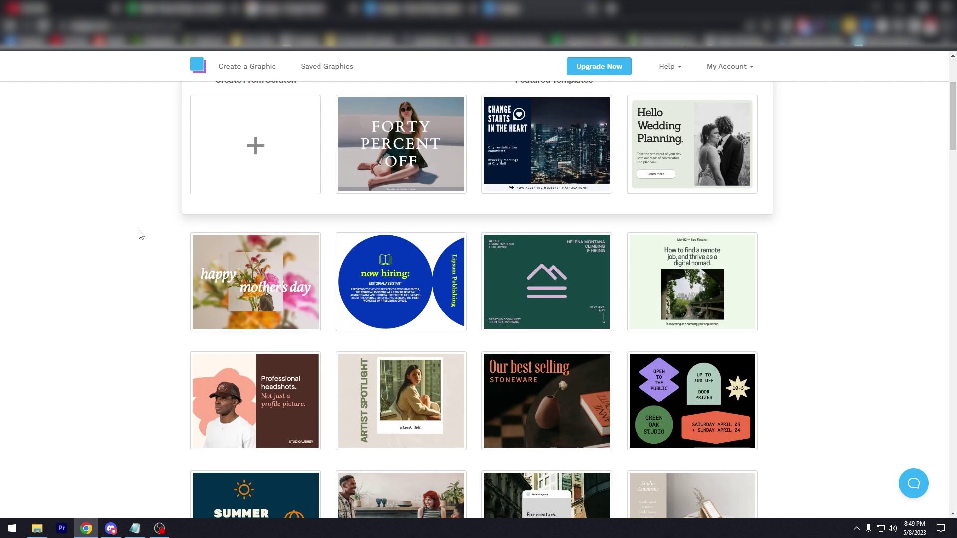
scroll(141, 235, down, 20)
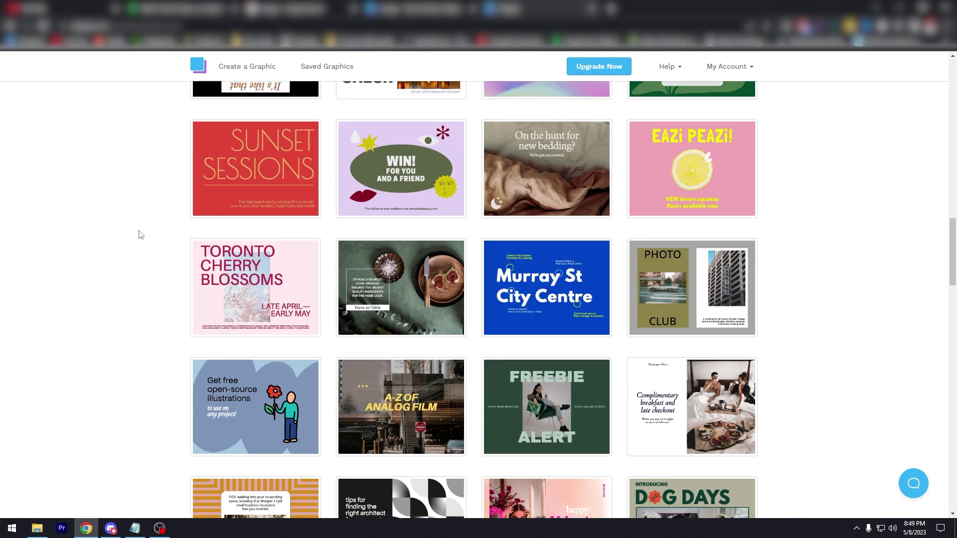
scroll(141, 235, down, 16)
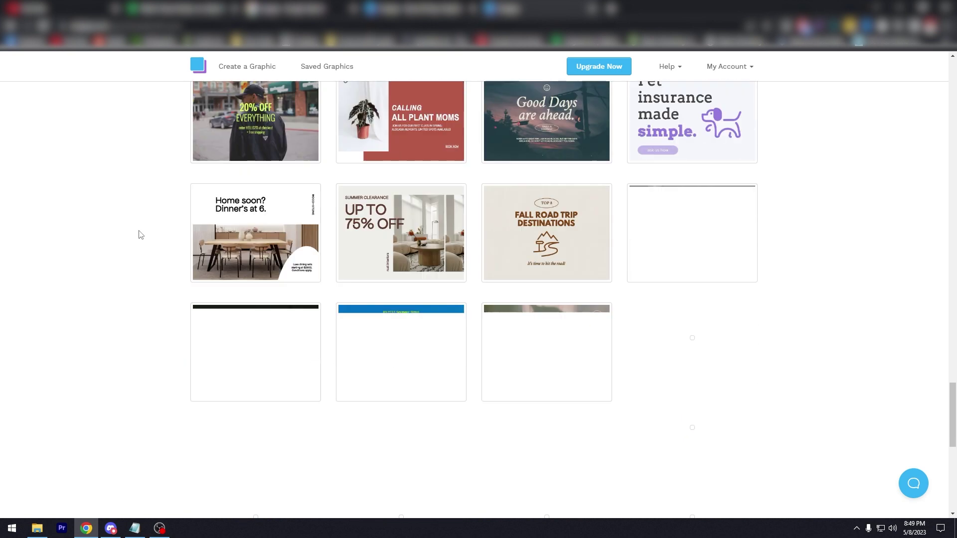
scroll(141, 234, up, 10)
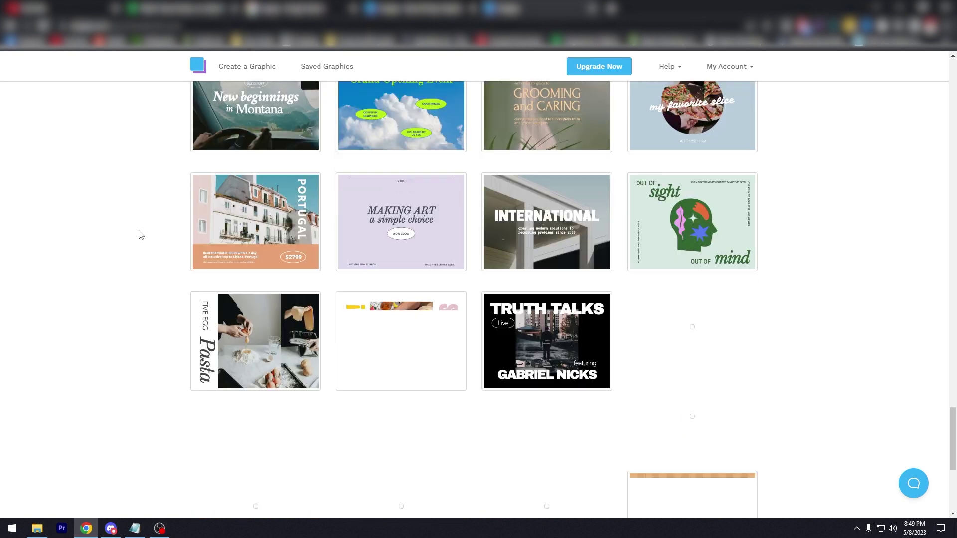
scroll(141, 234, up, 20)
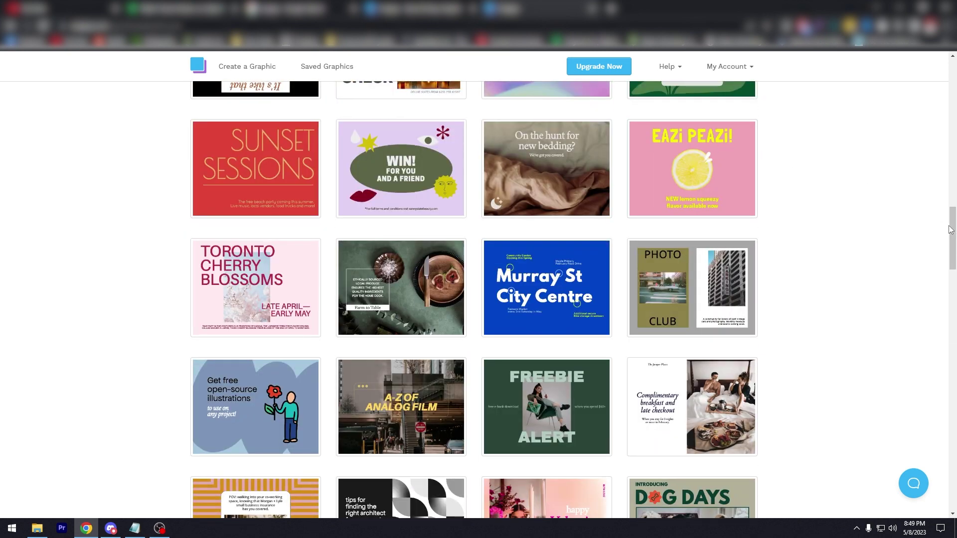
drag(950, 230, 950, 88)
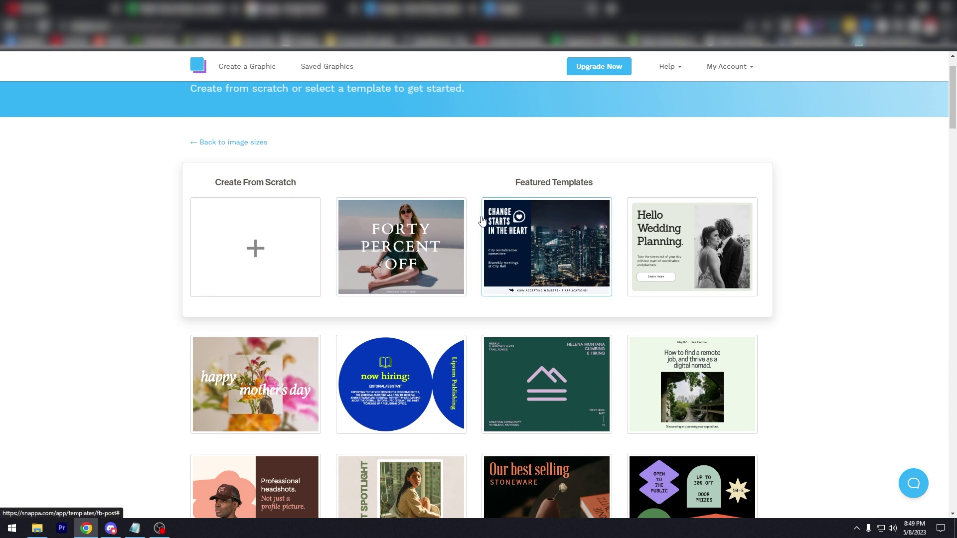
scroll(408, 285, up, 1)
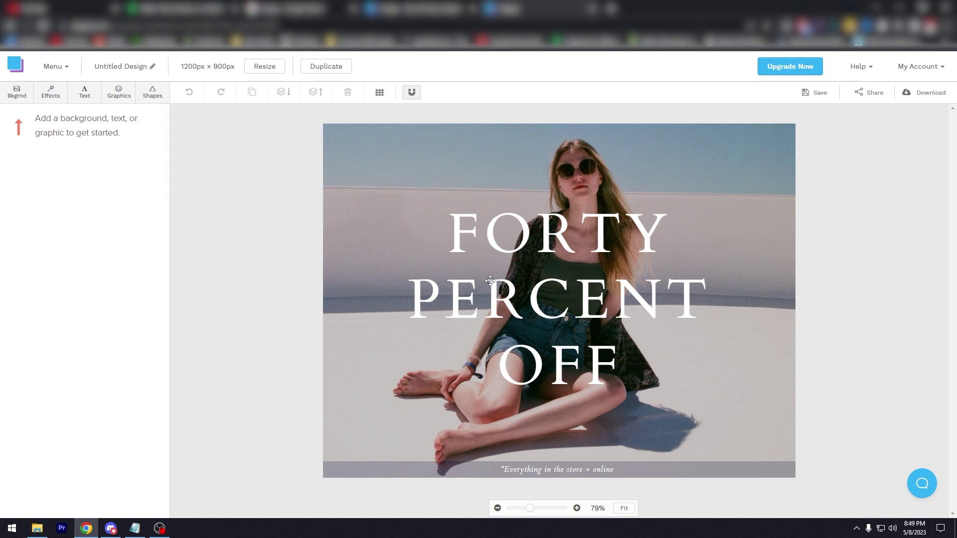
Change the FORTY PERCENT OFF headline font to Trocchi
click(461, 237)
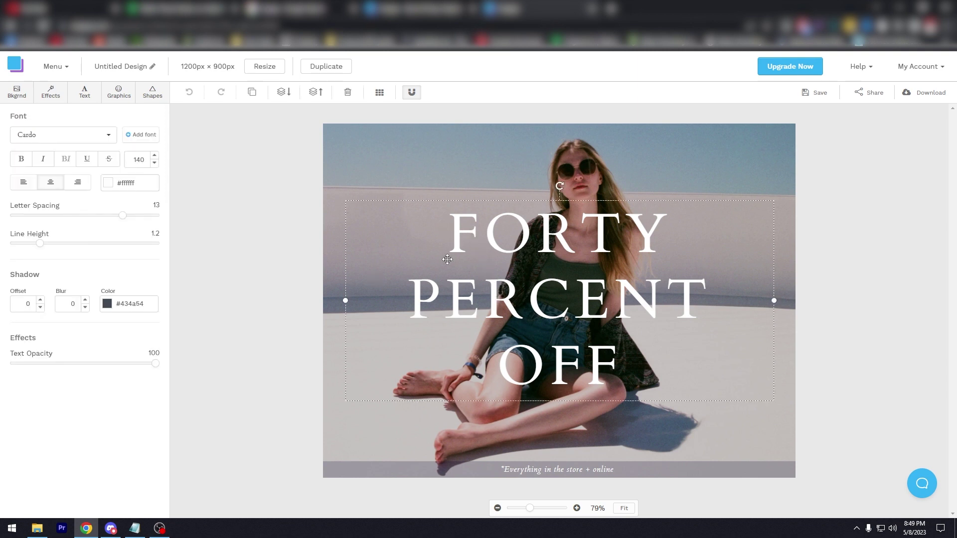
double_click(473, 239)
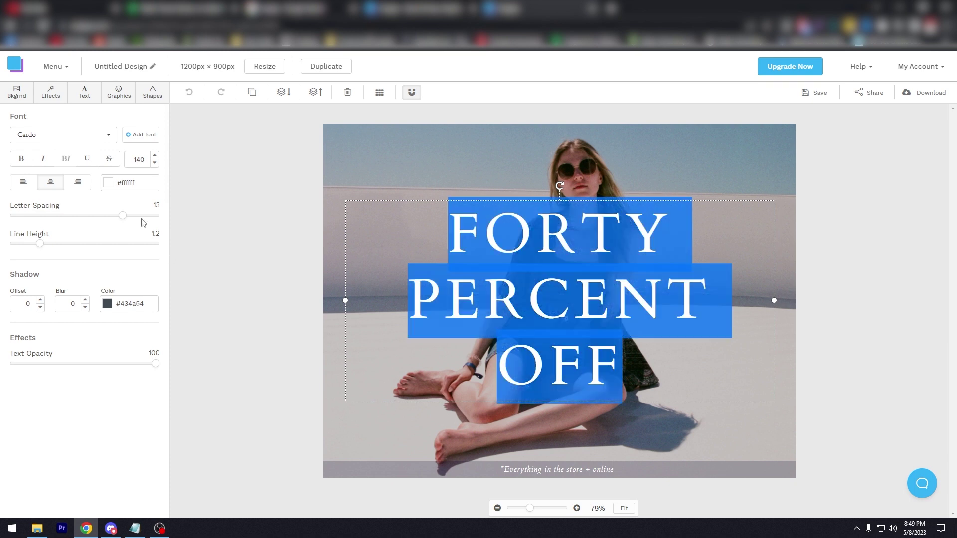
click(108, 134)
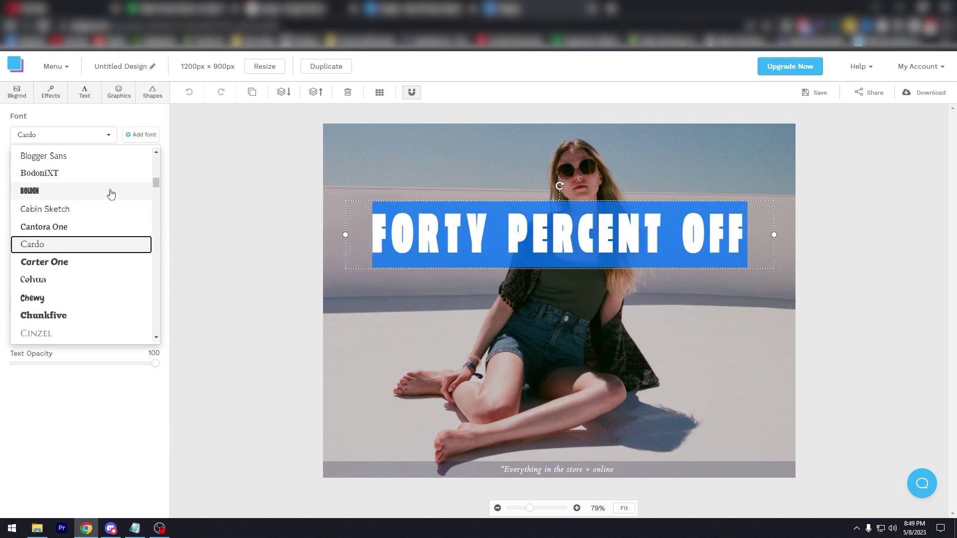
drag(156, 183, 142, 326)
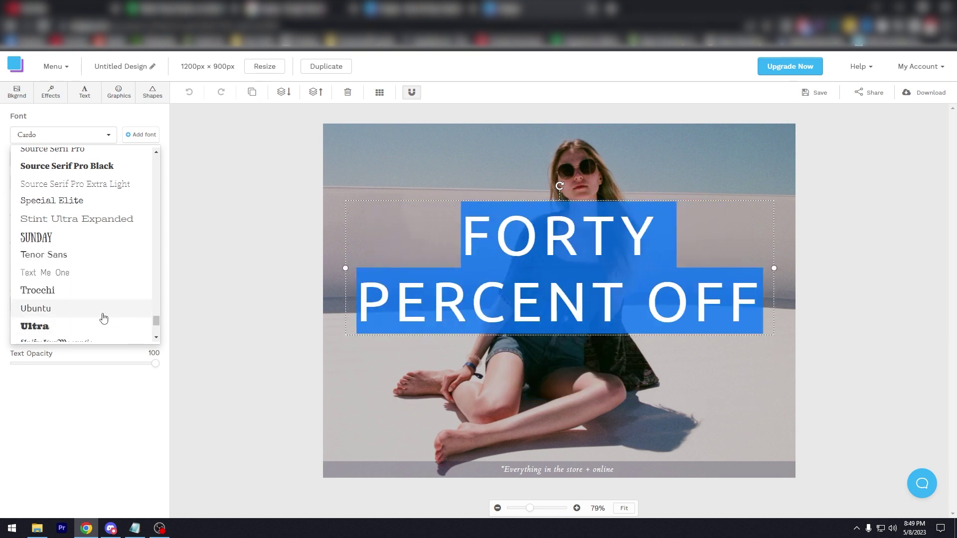
click(59, 298)
click(530, 286)
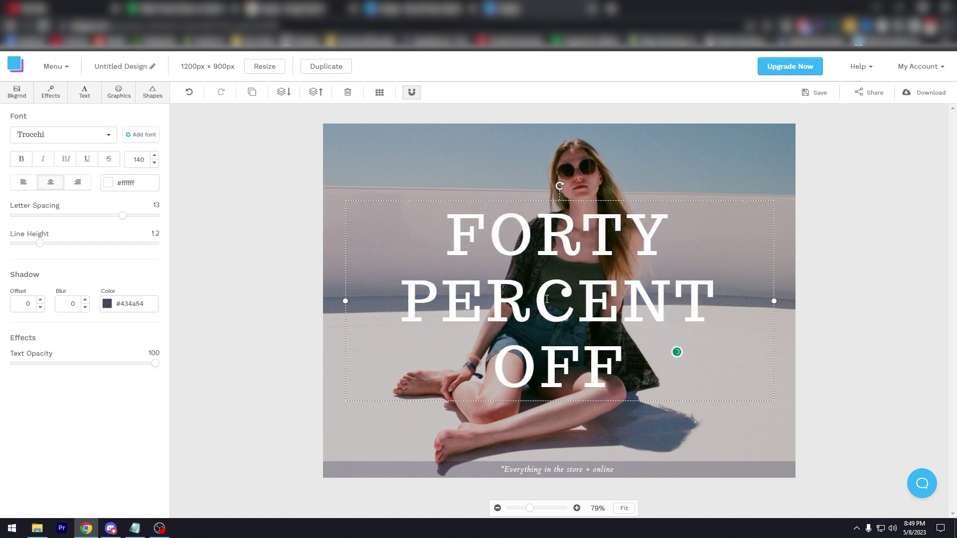
Give the headline a dark drop shadow with offset 7
triple_click(436, 235)
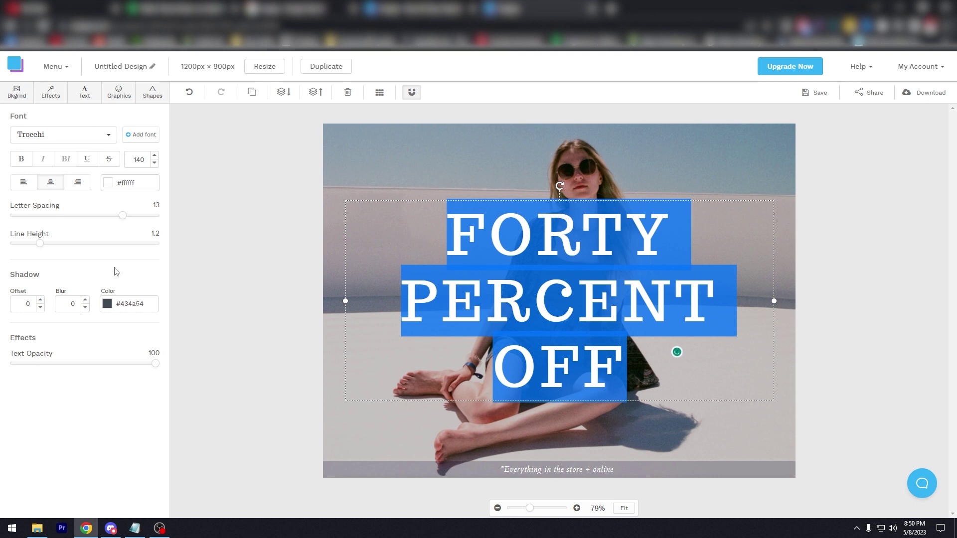
click(41, 300)
click(40, 300)
click(40, 300)
click(41, 308)
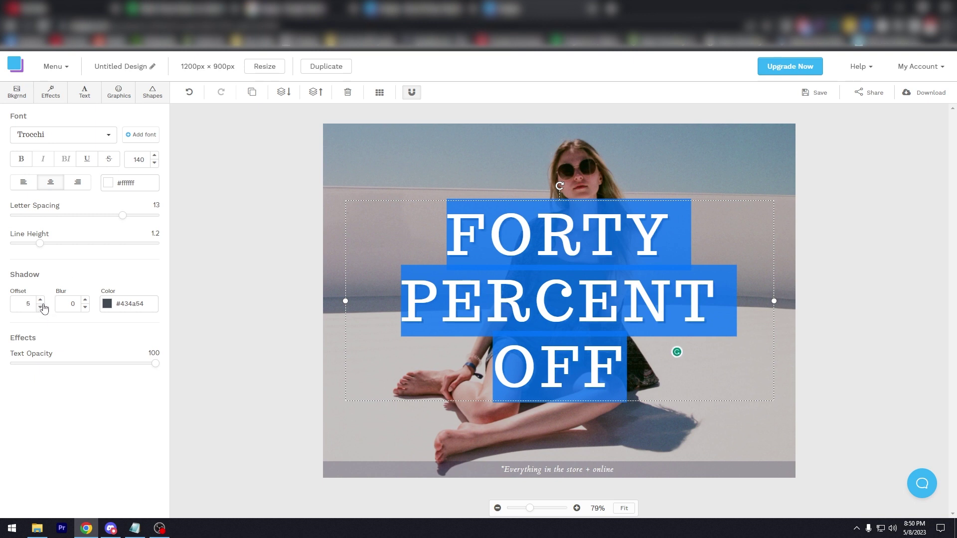
click(41, 301)
click(41, 300)
click(477, 282)
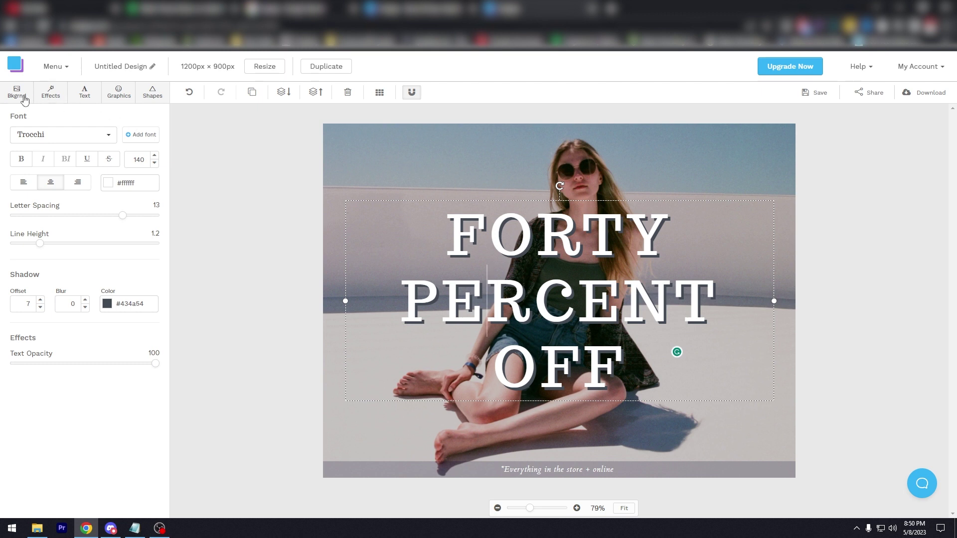
Apply Darken 33, Blur 7, Saturation -20 and Hue -16 to the background photo
click(52, 101)
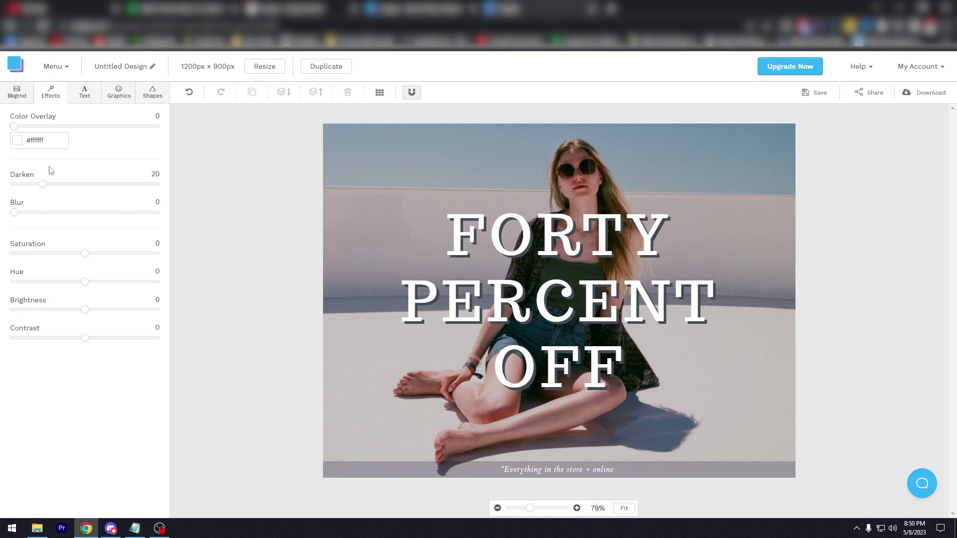
drag(43, 184, 25, 218)
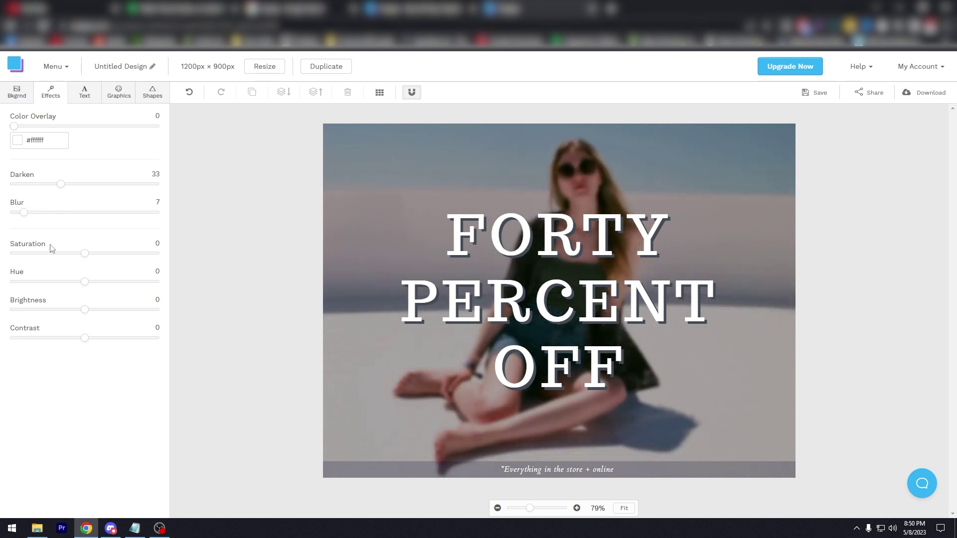
drag(86, 255, 74, 283)
click(84, 93)
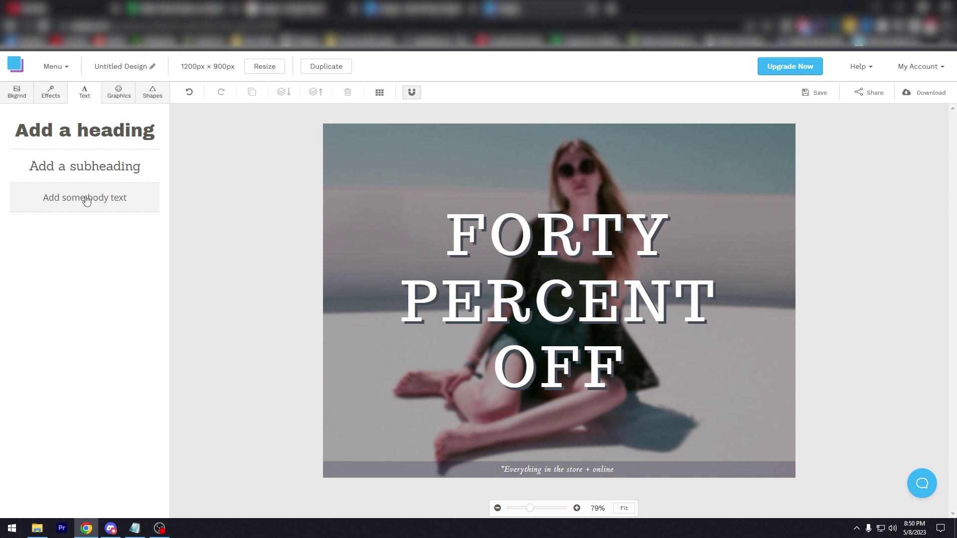
Place the spirograph vector at the canvas's upper-left and recolour it from black to white
click(119, 96)
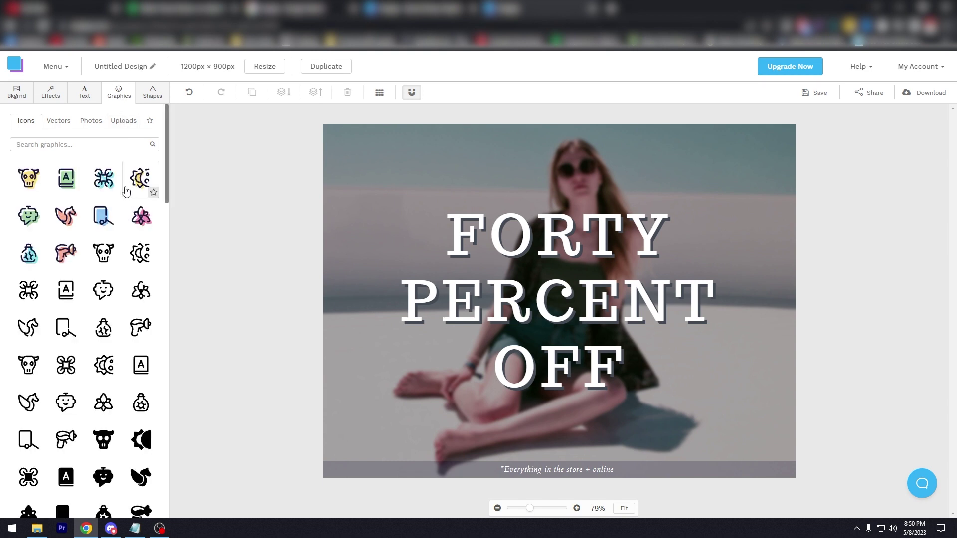
scroll(64, 208, down, 5)
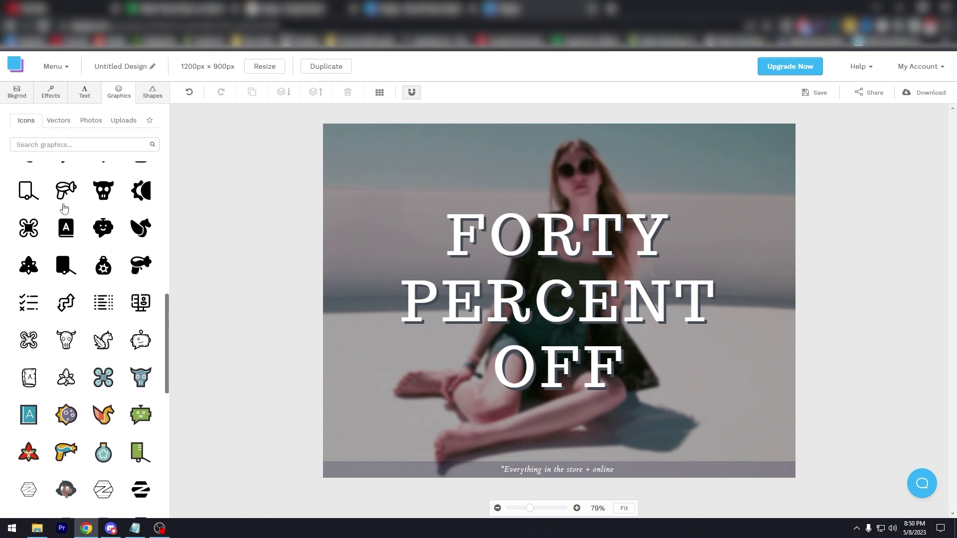
scroll(64, 209, down, 3)
scroll(62, 200, up, 15)
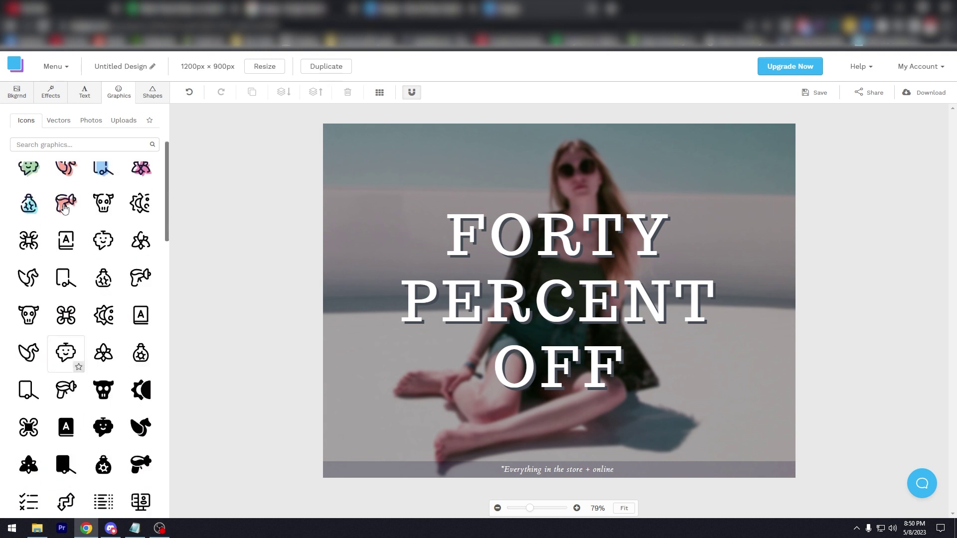
click(60, 122)
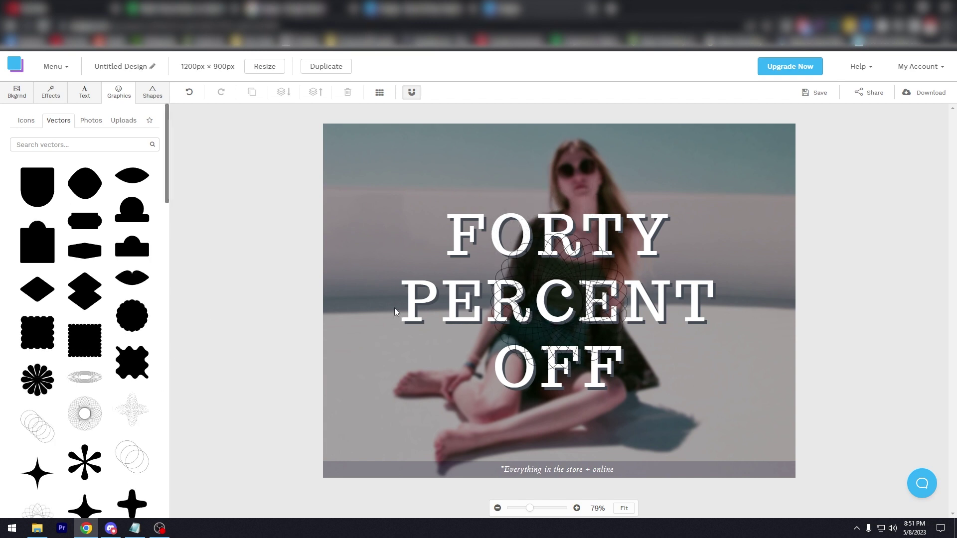
drag(540, 262, 376, 170)
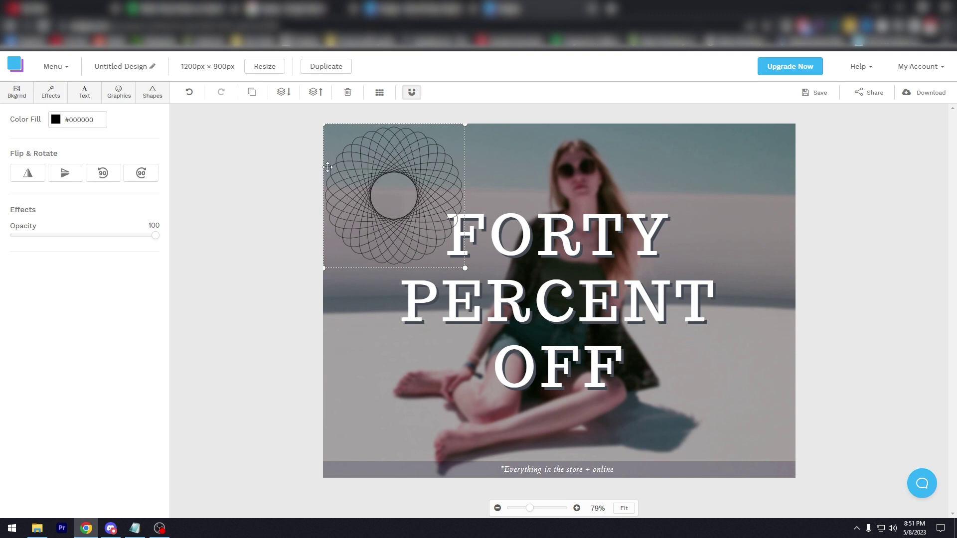
click(54, 122)
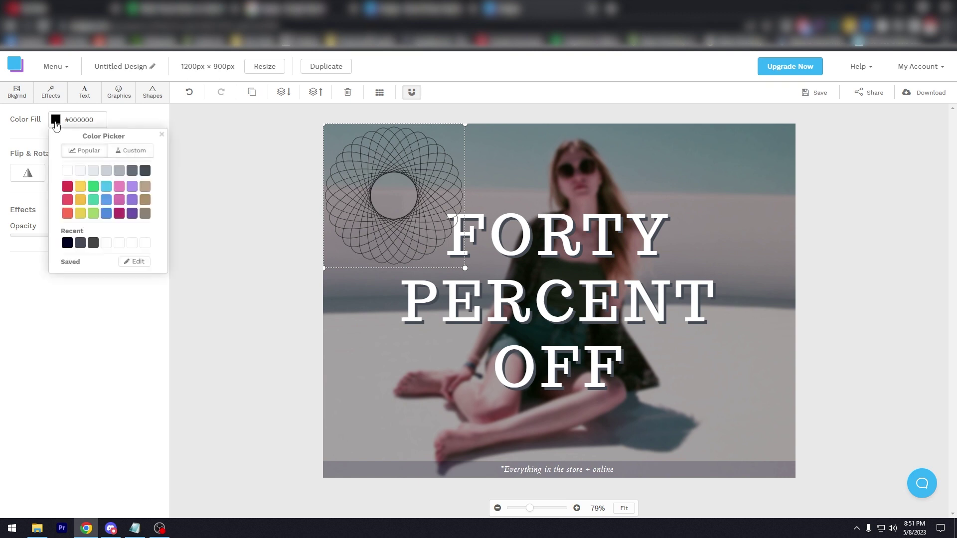
click(93, 170)
click(302, 307)
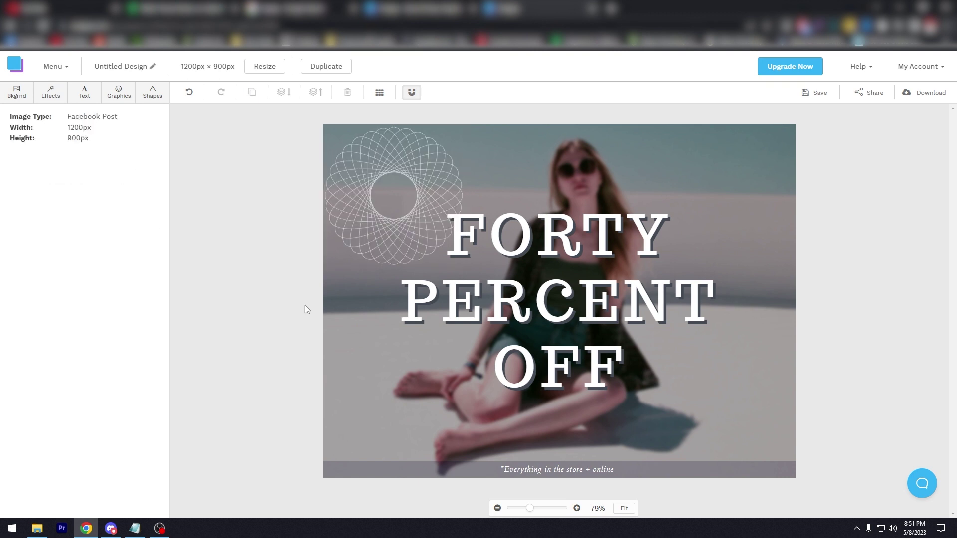
Browse the Graphics stock photo library for a street-fashion photo
click(20, 100)
click(53, 101)
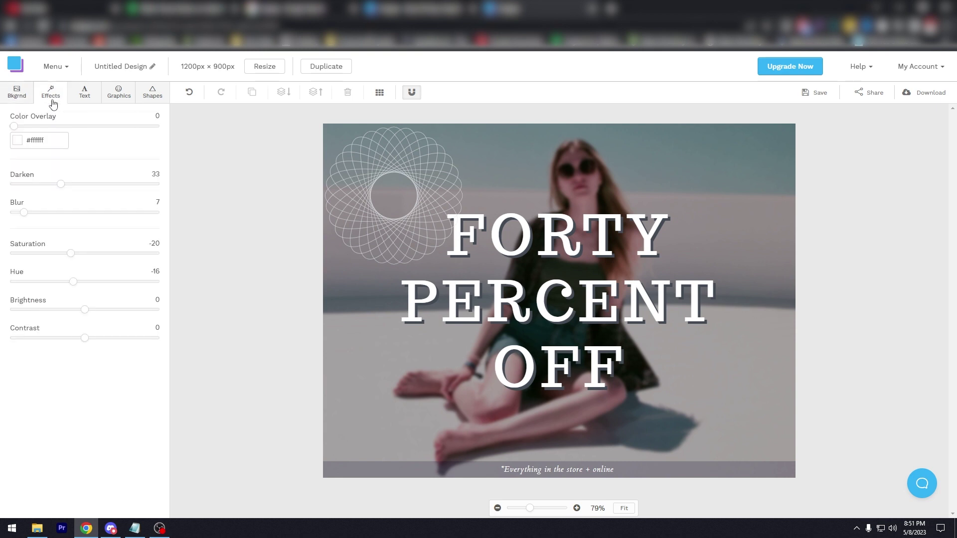
click(83, 98)
click(120, 97)
click(92, 122)
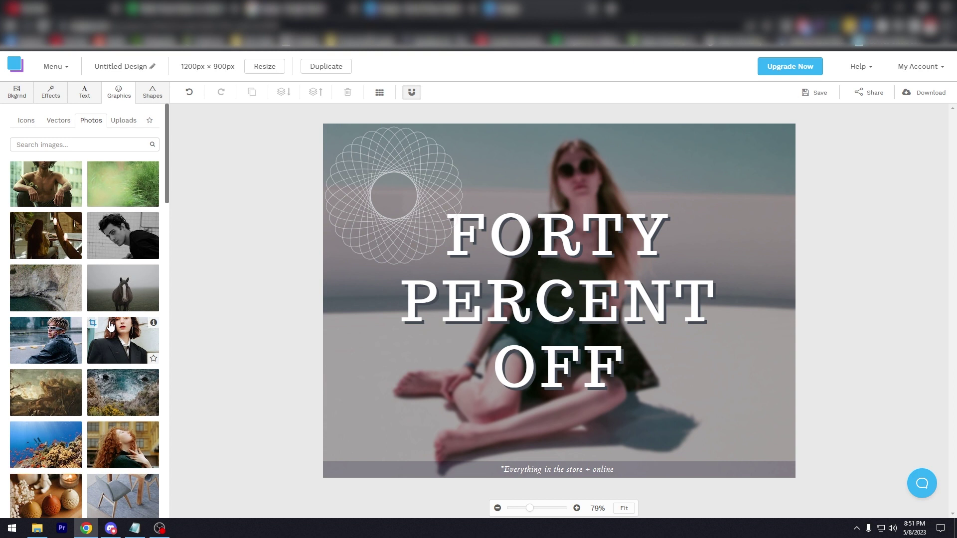
scroll(110, 325, down, 6)
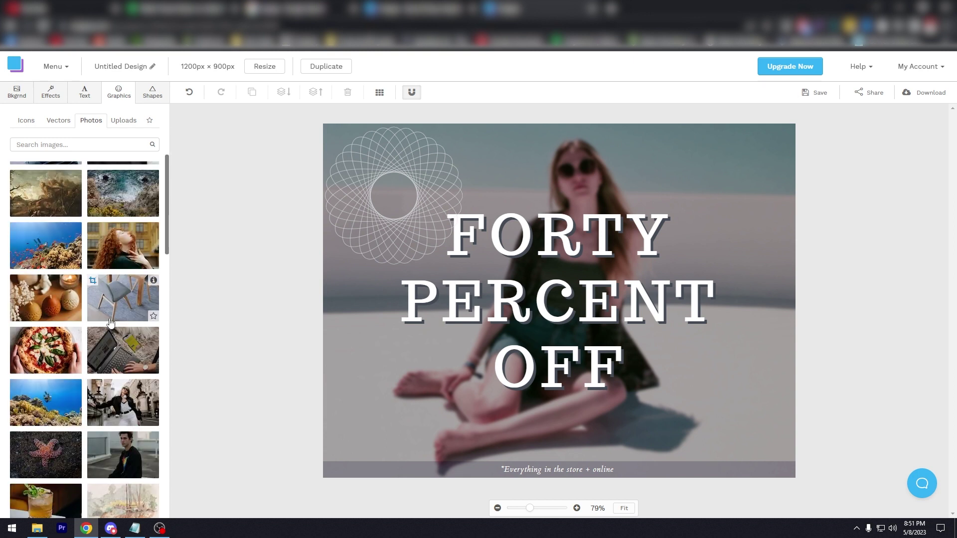
scroll(110, 323, down, 1)
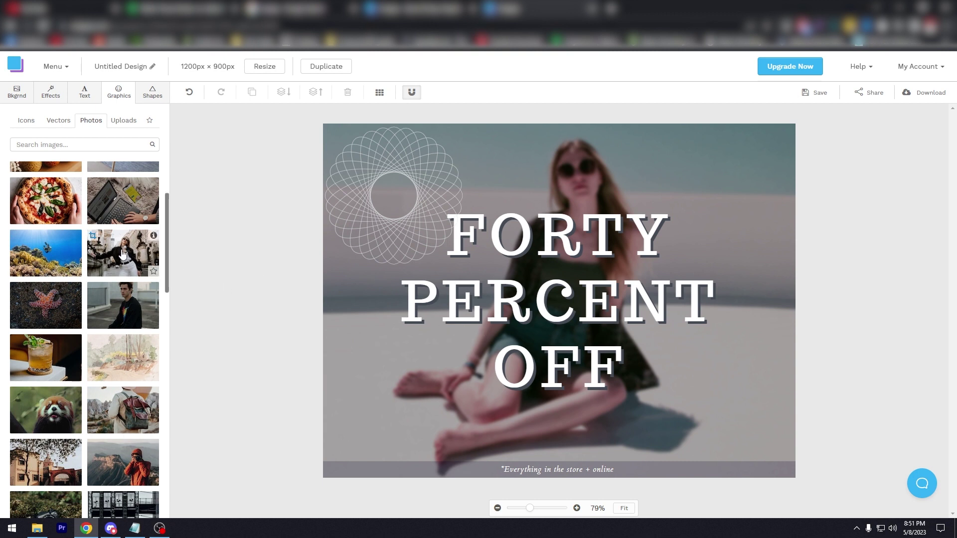
Place the street-fashion photo and enlarge it to fill the canvas with the woman's face visible
drag(135, 261, 422, 315)
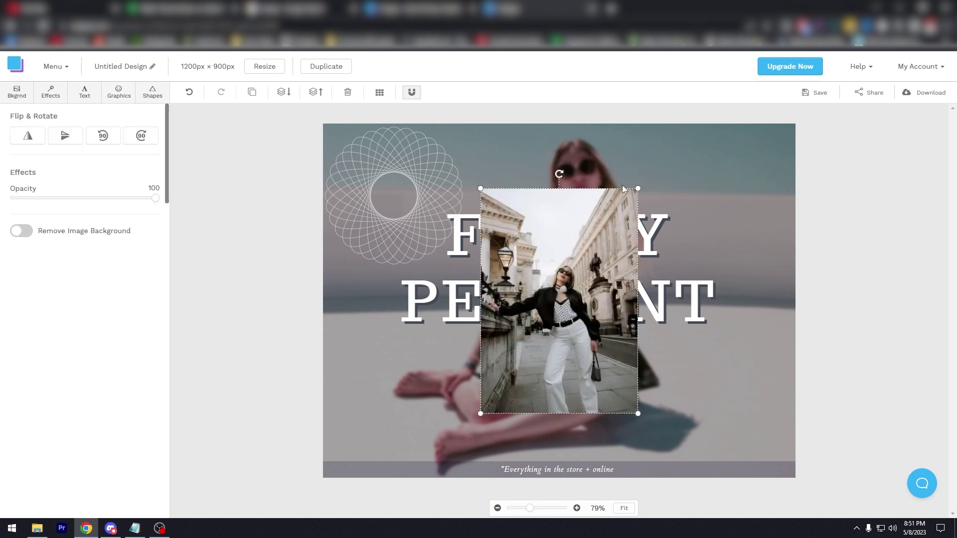
drag(638, 187, 878, 120)
drag(619, 309, 480, 312)
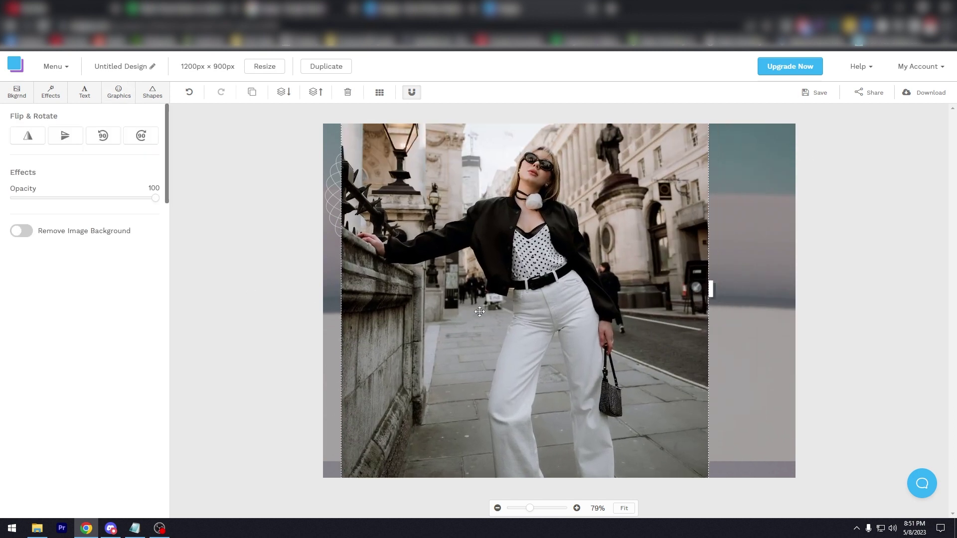
drag(528, 223, 492, 407)
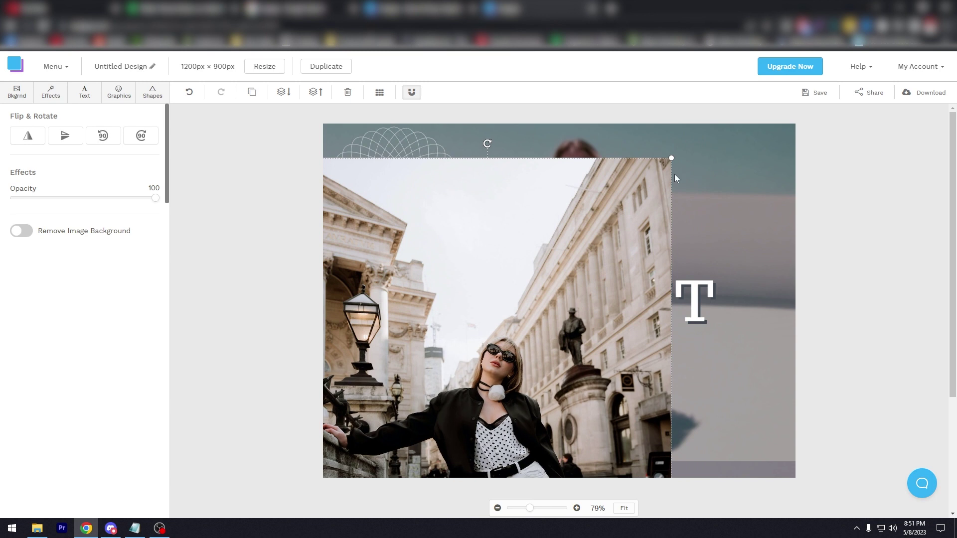
drag(672, 158, 823, 114)
drag(649, 239, 565, 316)
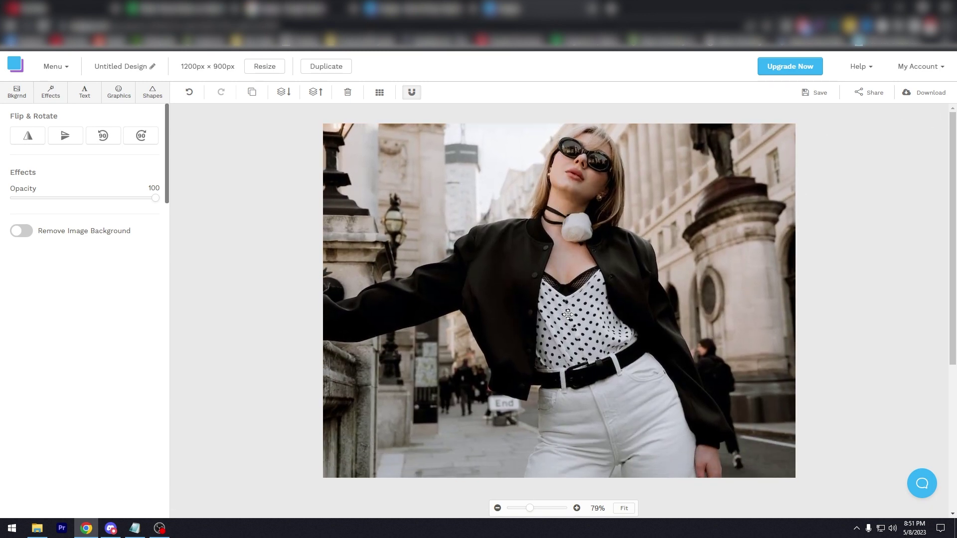
right_click(618, 323)
click(616, 322)
Move the photo back four layers behind the spirograph, headline and caption strip
click(288, 95)
click(287, 96)
click(287, 96)
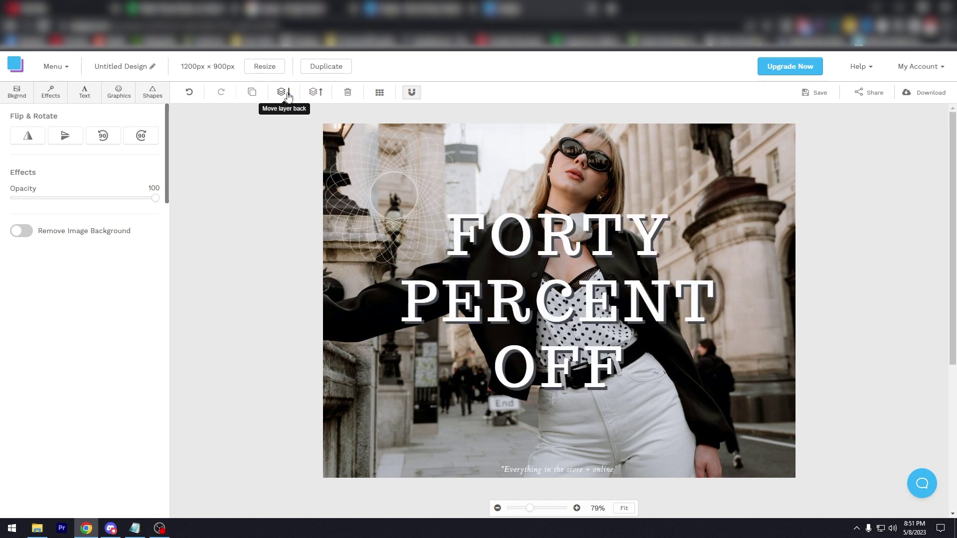
click(288, 96)
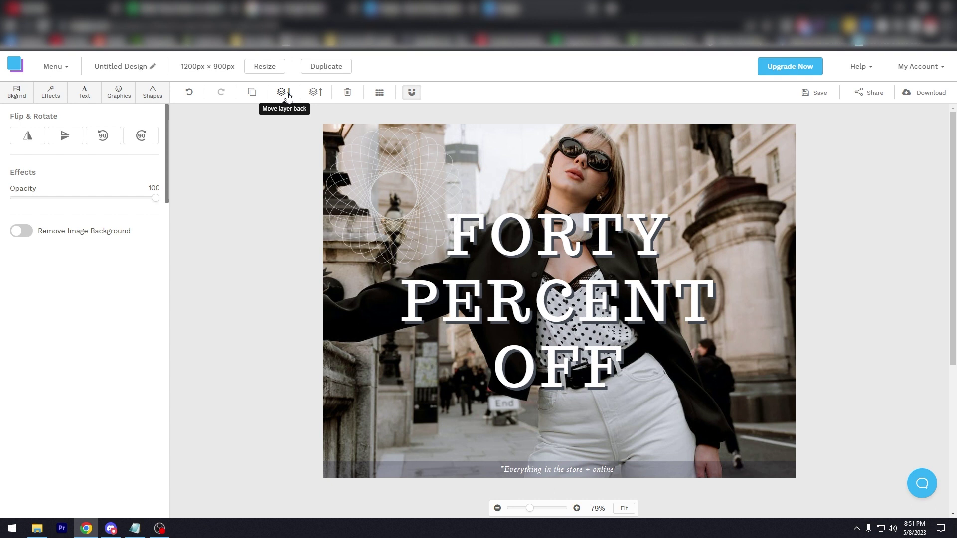
click(688, 364)
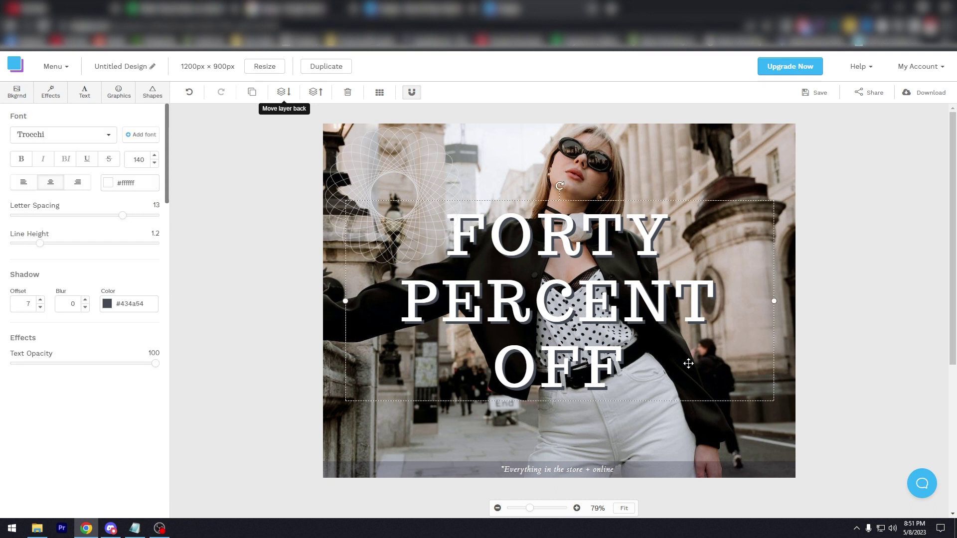
click(821, 344)
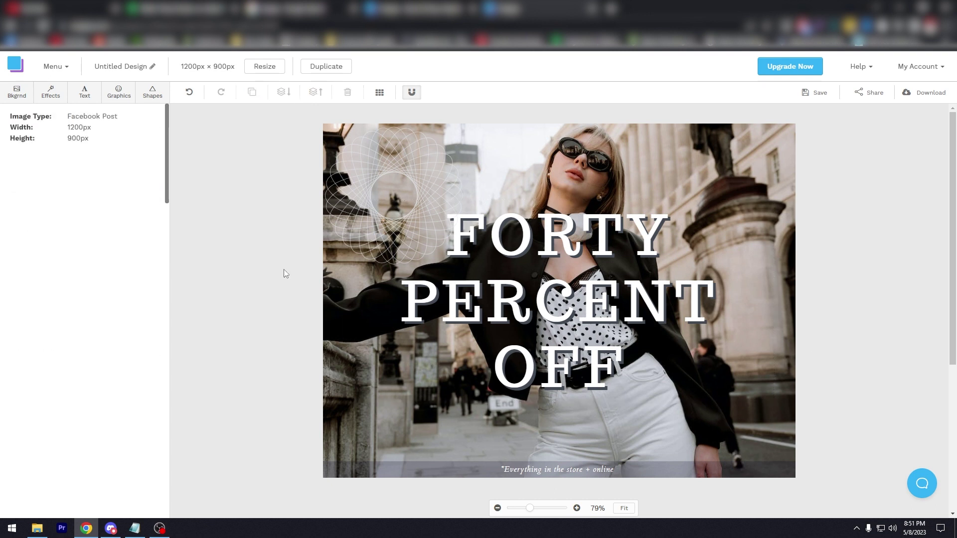
Add a filled dark square from the Shapes library, then undo it
click(120, 98)
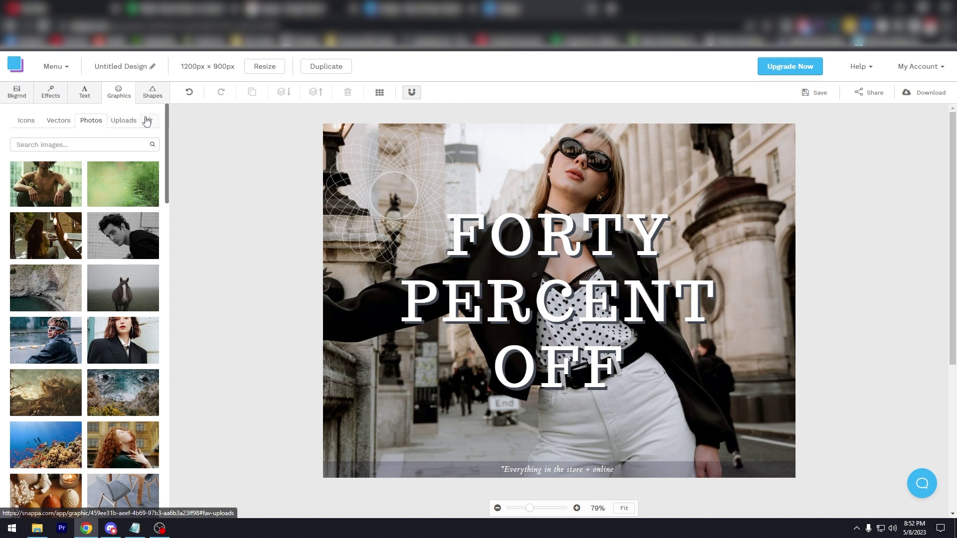
click(153, 97)
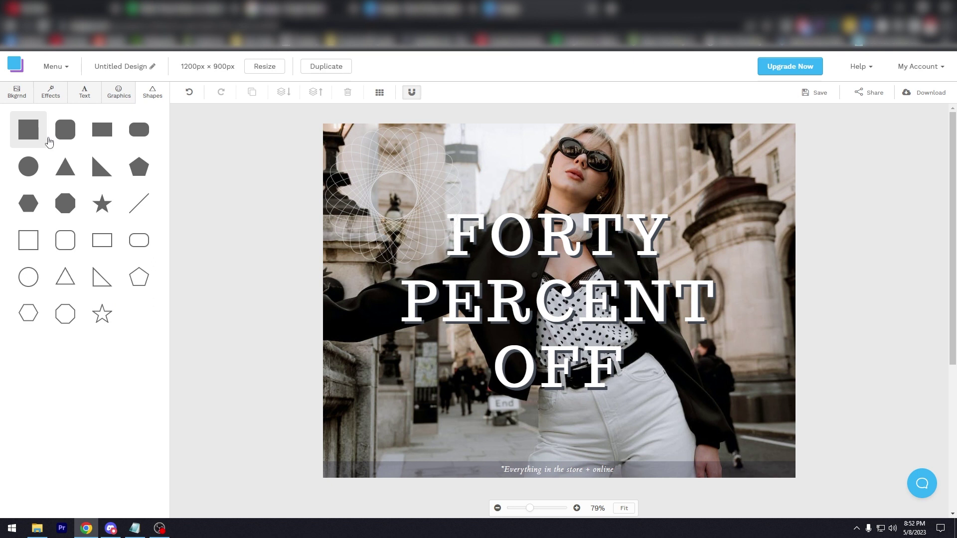
click(34, 133)
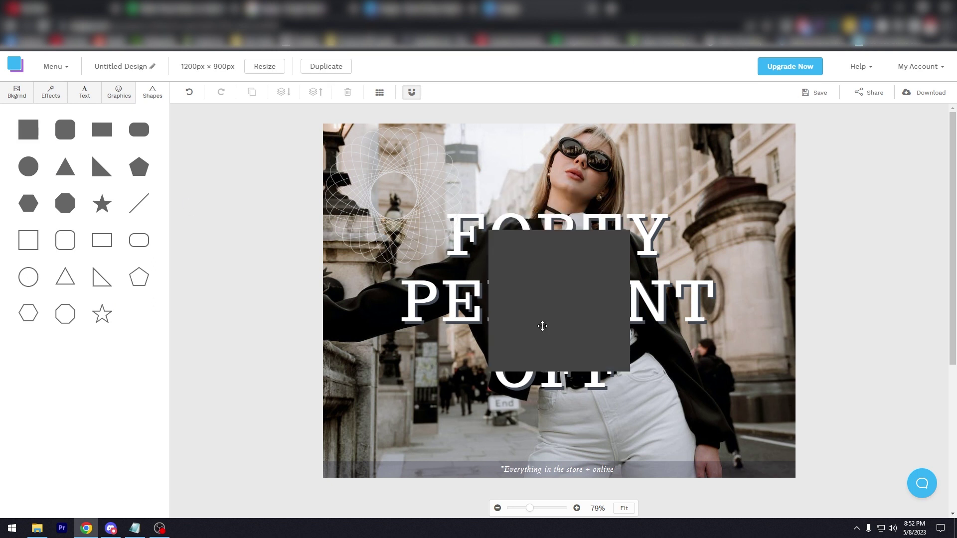
key(ctrl+z)
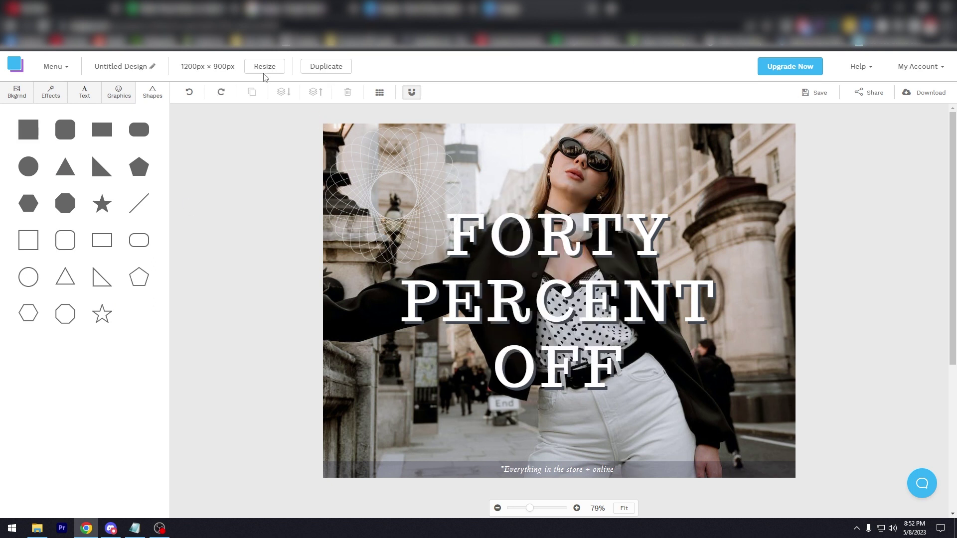
Turn the alignment grid on over the canvas and off again
drag(188, 66, 221, 70)
click(221, 70)
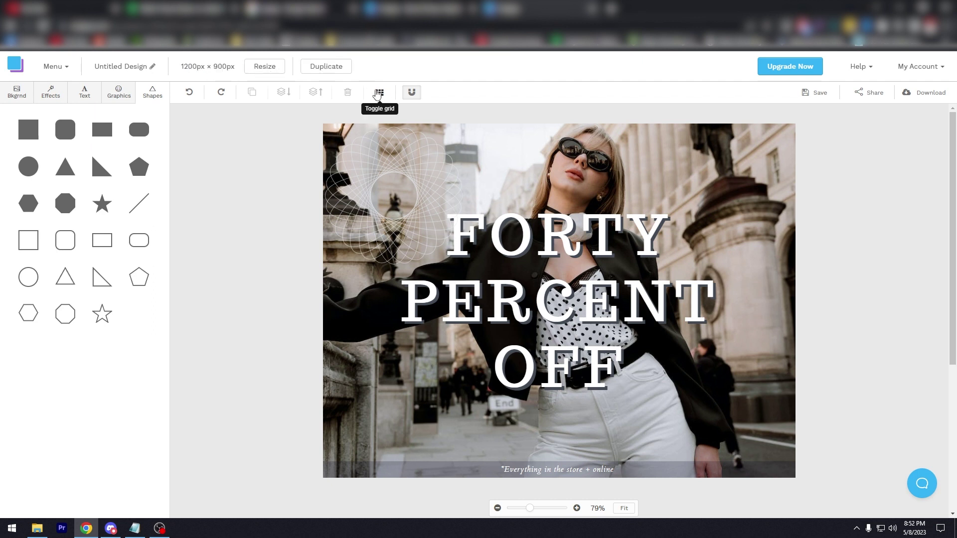
click(378, 93)
click(378, 93)
Open the Download menu listing the JPG and PNG export formats
click(920, 96)
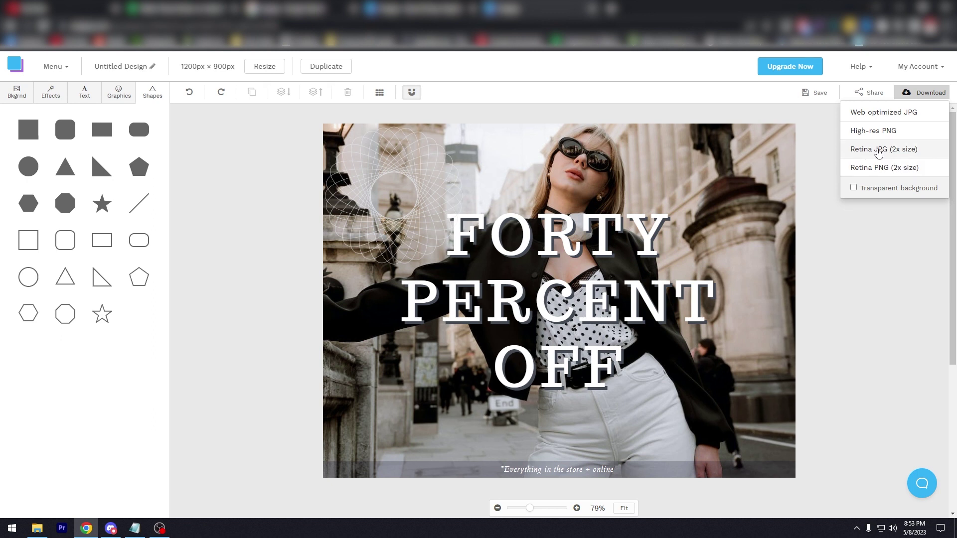
Toggle Transparent background on and back off, then dismiss the Download menu
click(854, 188)
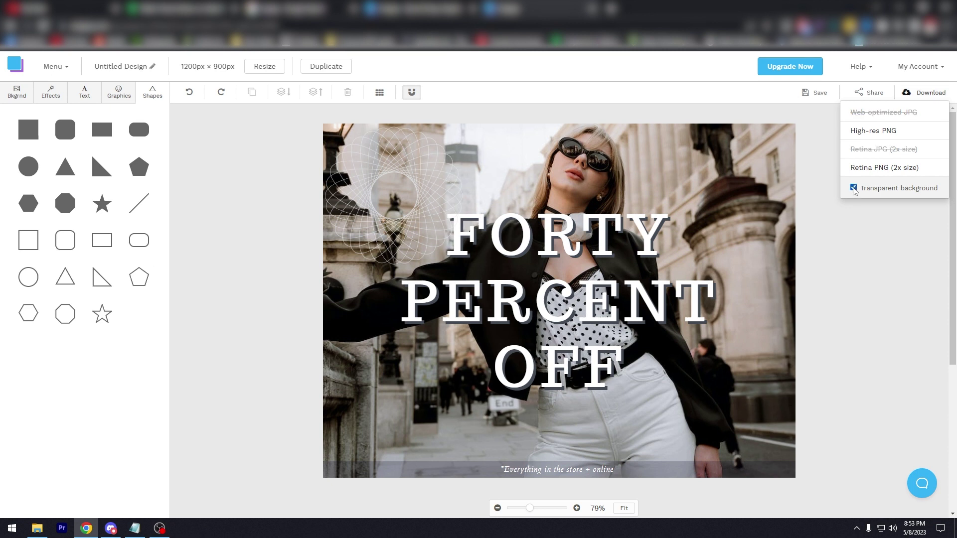
click(854, 188)
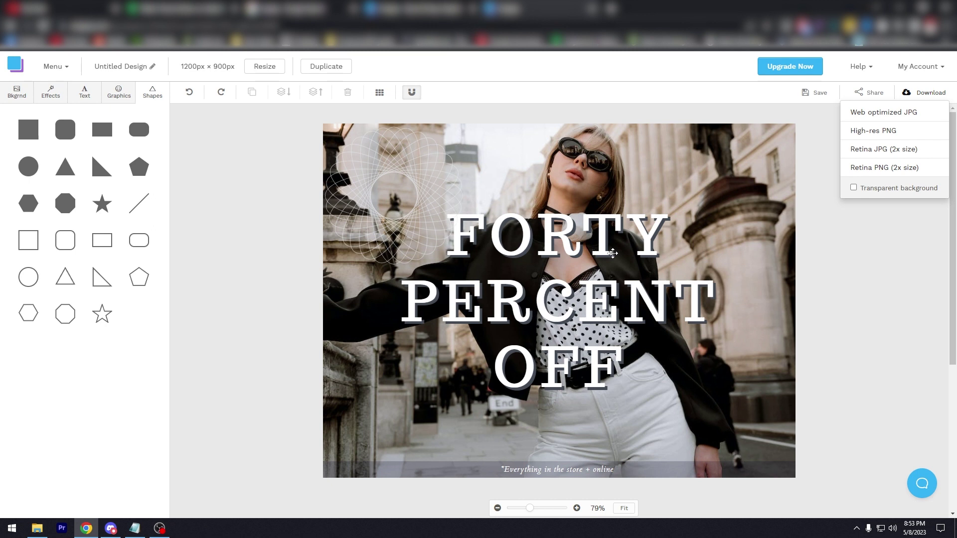
click(218, 184)
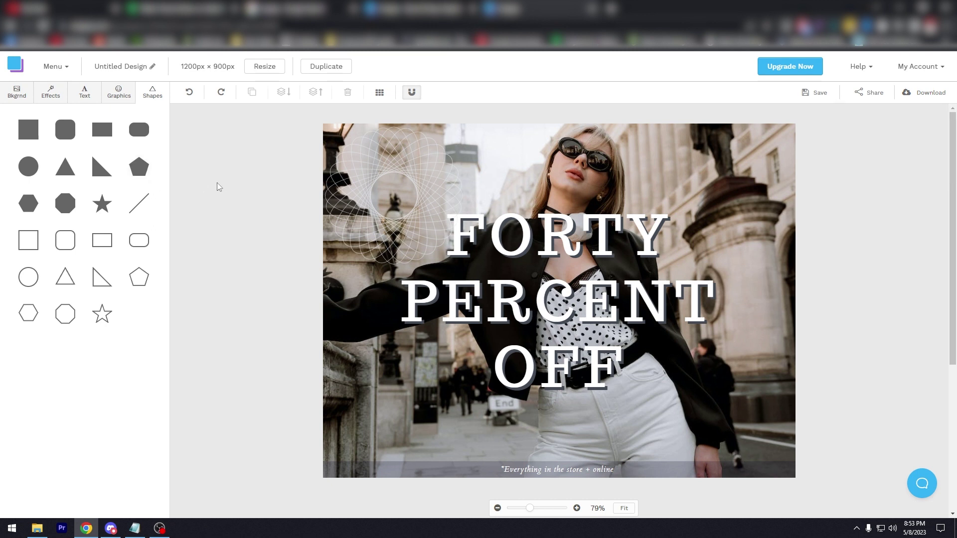
Review the free Starter plan's limits: 3 downloads per month, template and photo counts, 5,000,000+ HD photos
click(794, 72)
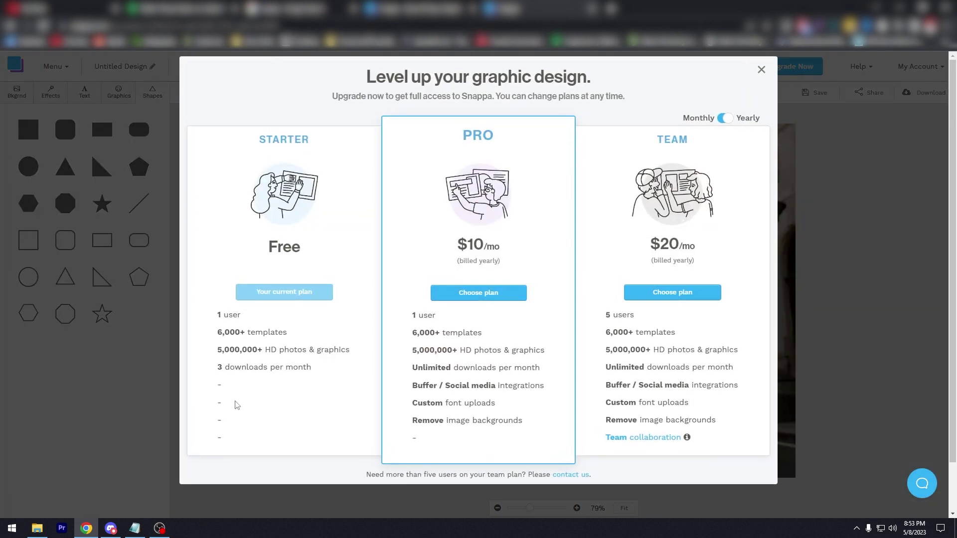
drag(217, 369, 315, 368)
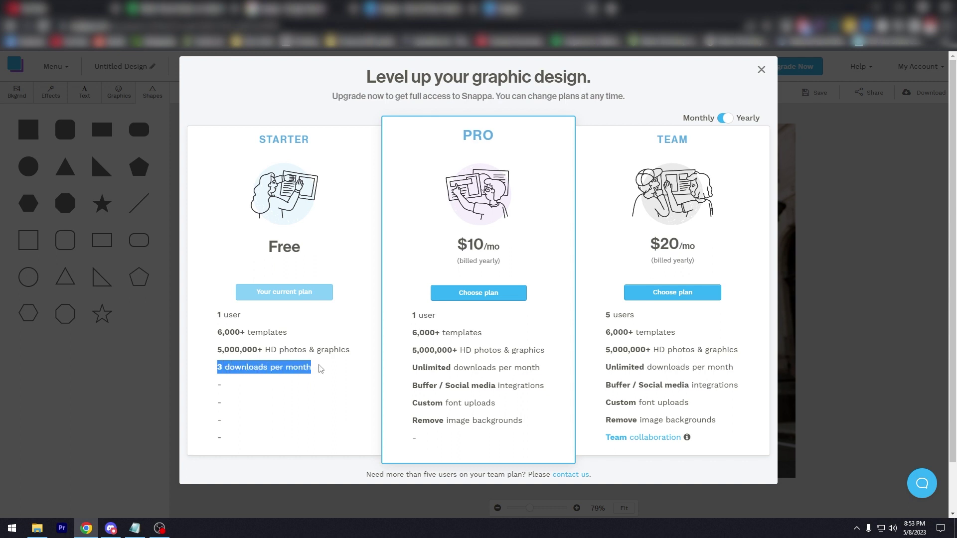
click(329, 371)
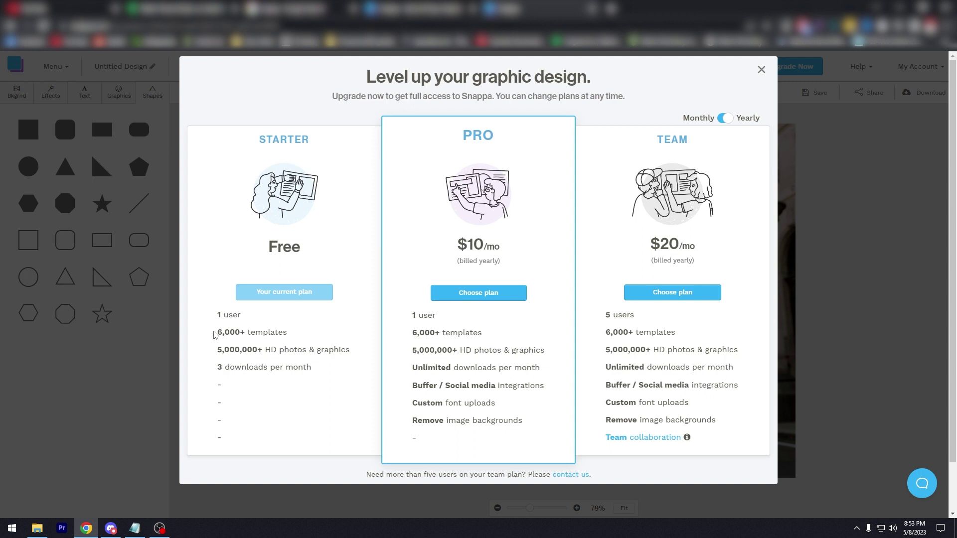
drag(215, 335, 230, 367)
click(353, 371)
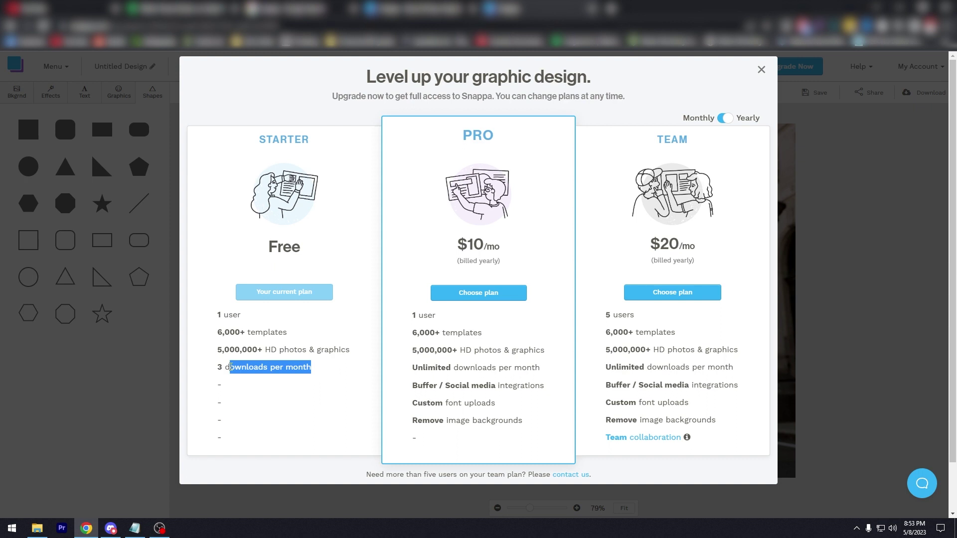
click(427, 154)
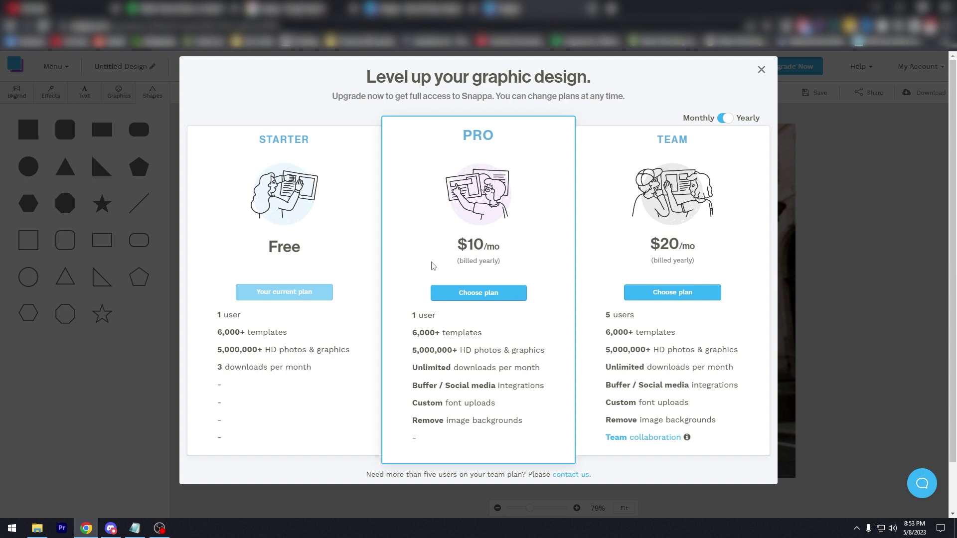
Review the Pro plan's $10/mo price, unlimited downloads, Buffer integrations, custom fonts and background removal
drag(455, 244, 509, 245)
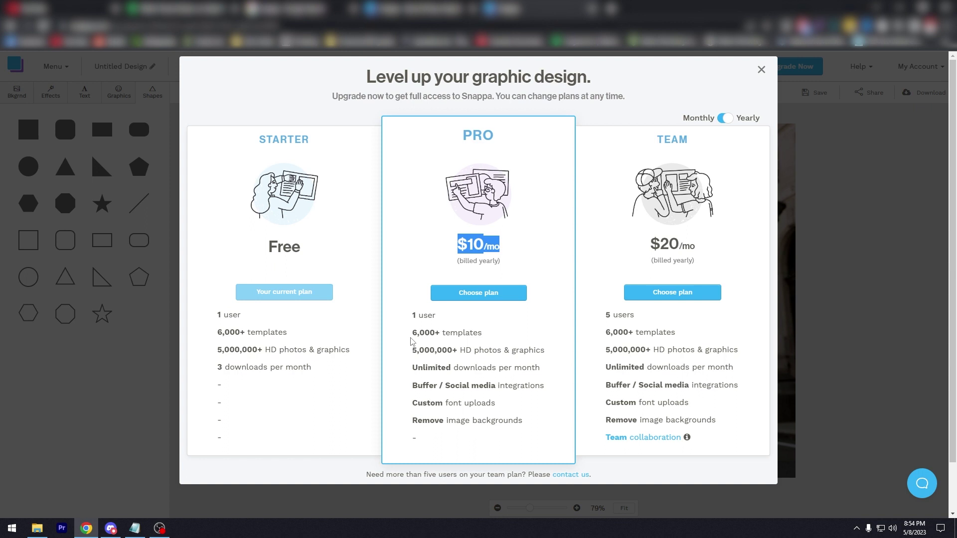
drag(411, 331, 546, 350)
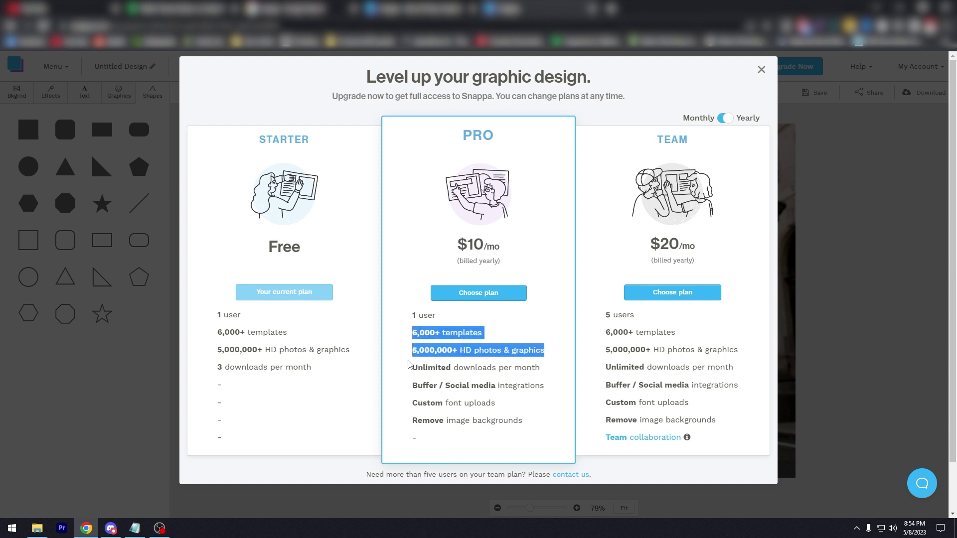
drag(411, 366, 551, 369)
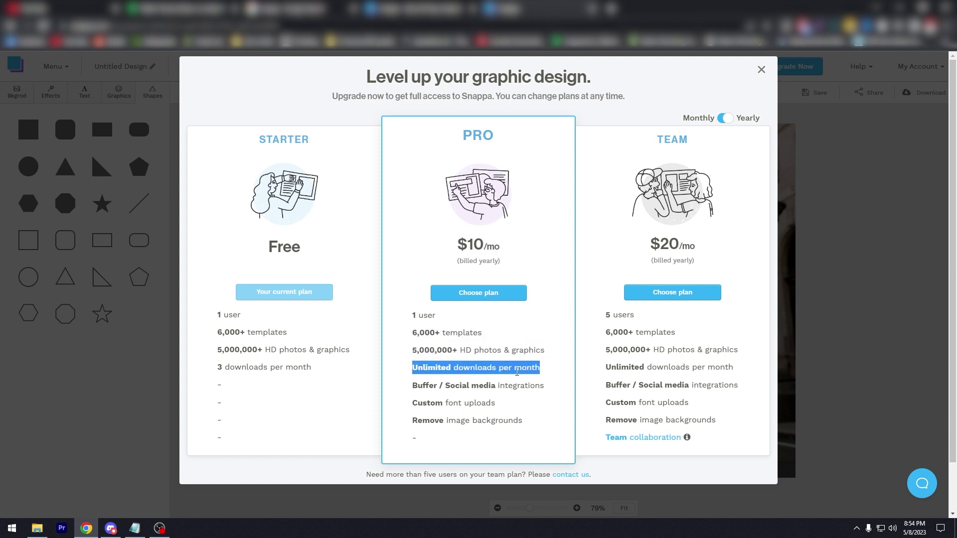
drag(410, 387, 549, 388)
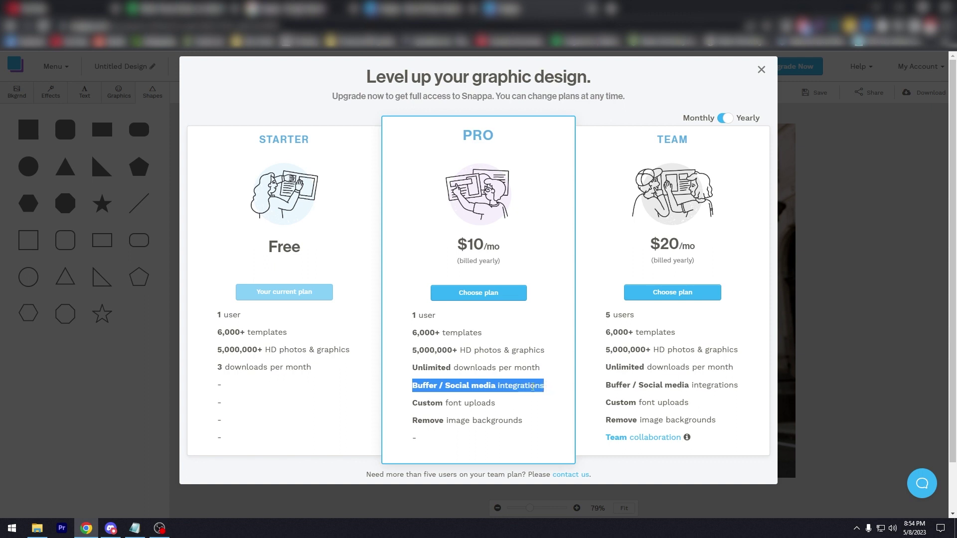
drag(413, 403, 511, 406)
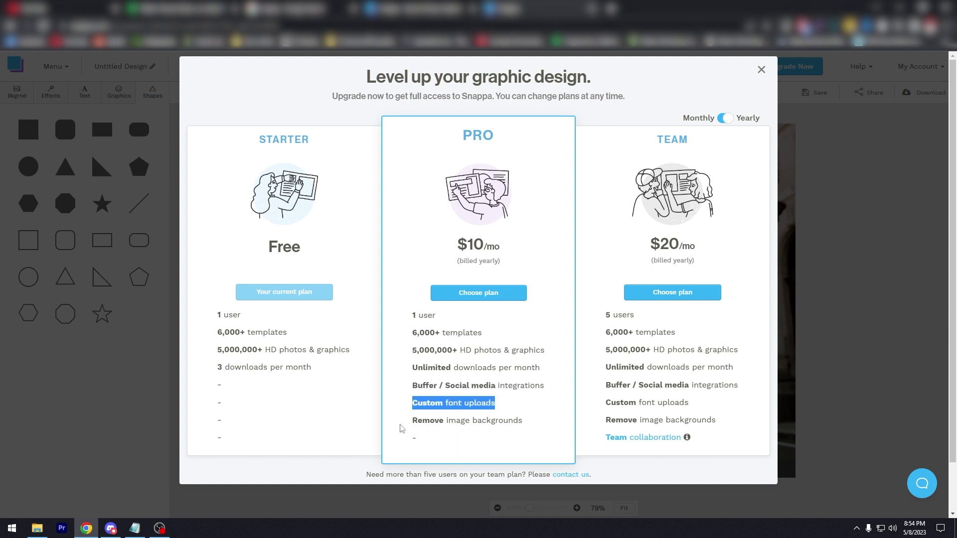
drag(403, 424, 536, 424)
click(535, 424)
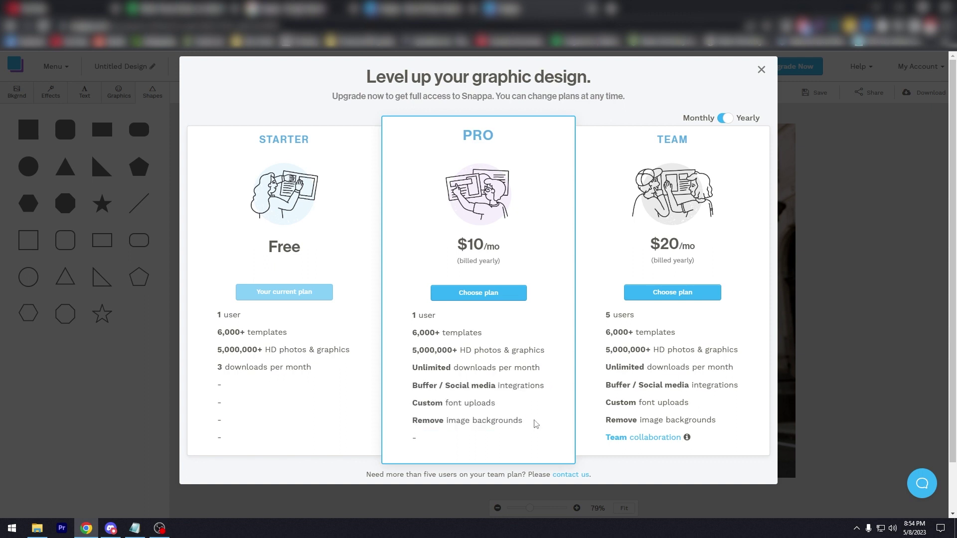